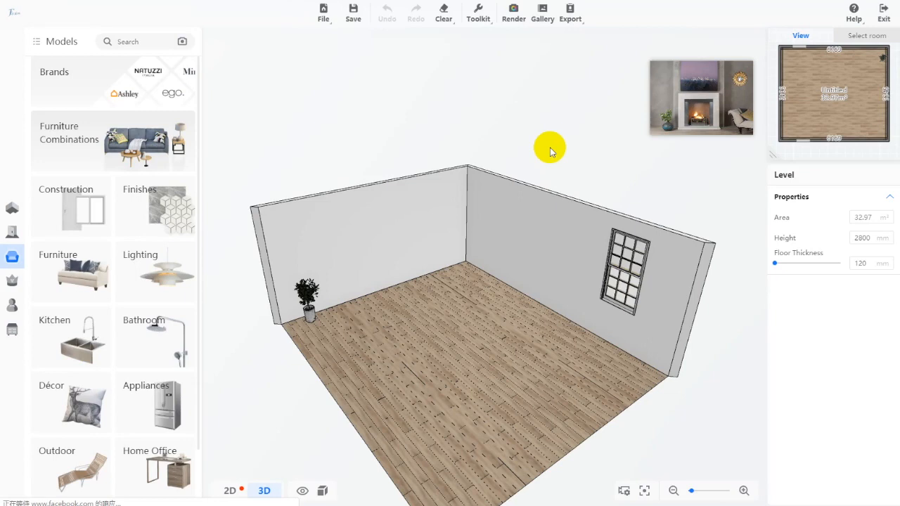
# Enlarge the floating fireplace reference picture over the room interior and examine its surround, hearth and chimney breast
pyautogui.press('space')
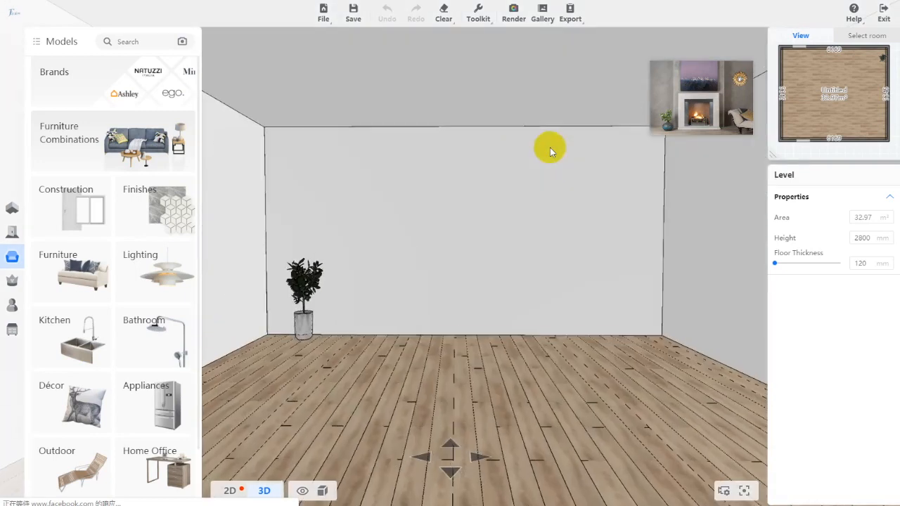
pyautogui.moveTo(713, 100); pyautogui.dragTo(526, 247)
pyautogui.scroll(5, 530, 248)
pyautogui.moveTo(632, 287); pyautogui.dragTo(483, 208)
pyautogui.scroll(2, 526, 222)
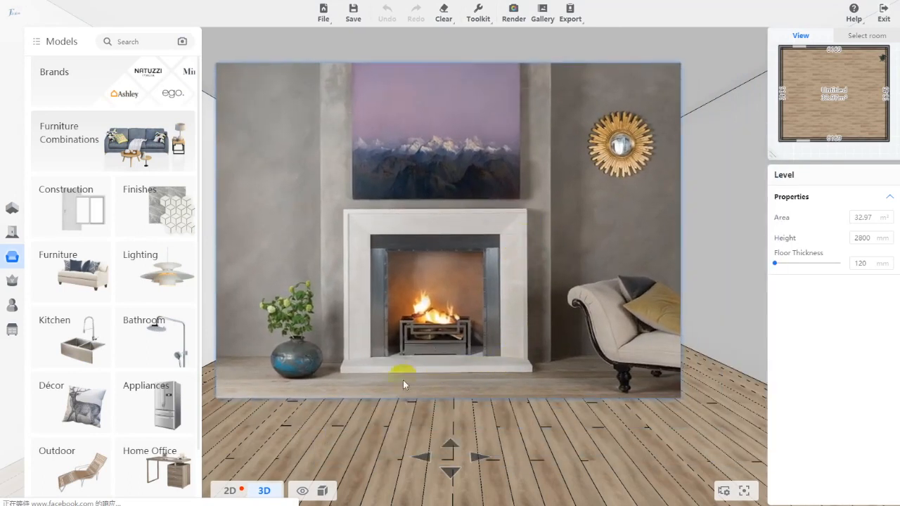
# Open the room in the Construction advanced tool and shrink the floating reference picture out of the way
pyautogui.click(12, 331)
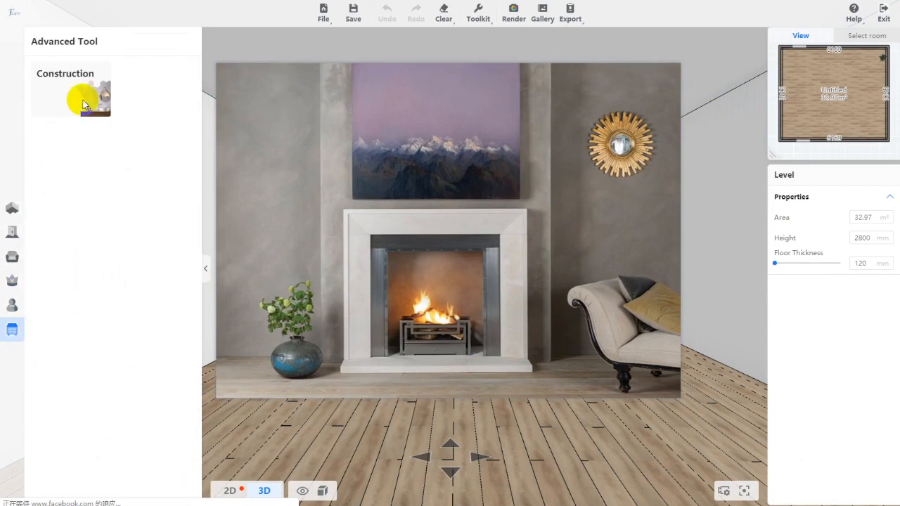
pyautogui.click(83, 104)
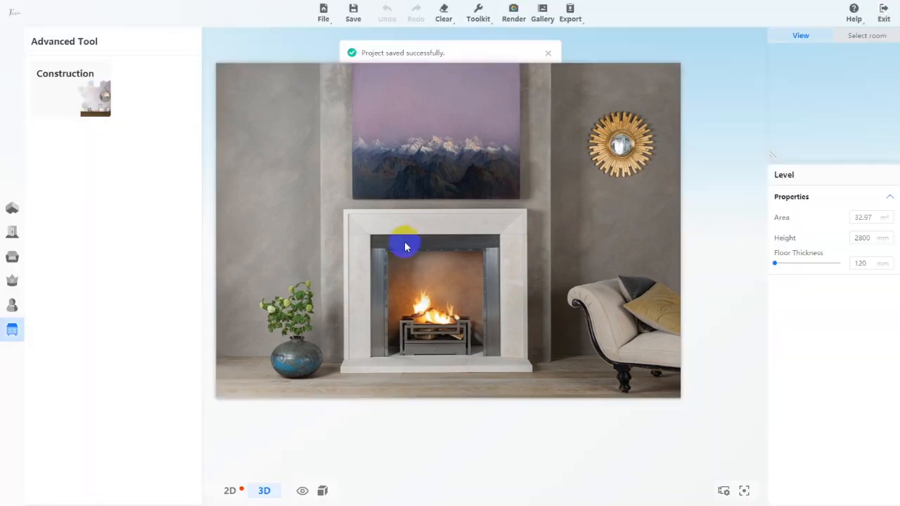
pyautogui.moveTo(406, 246); pyautogui.dragTo(503, 244)
pyautogui.scroll(-4, 503, 241)
pyautogui.scroll(-3, 410, 127)
pyautogui.moveTo(365, 100); pyautogui.dragTo(694, 101)
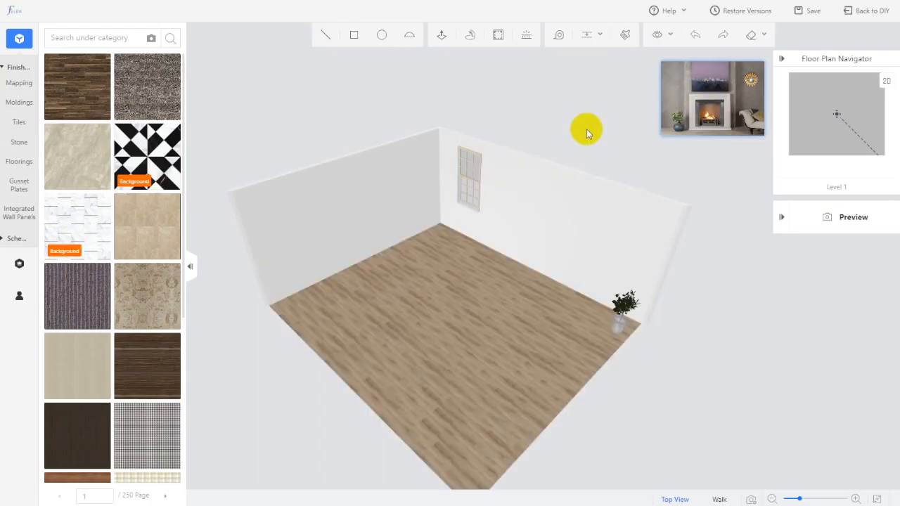
# Draw a full-height rectangle about 1956 by 2800 mm on the wall beside the potted plant
pyautogui.moveTo(587, 128); pyautogui.dragTo(481, 169)
pyautogui.scroll(5, 372, 123)
pyautogui.moveTo(373, 124); pyautogui.dragTo(572, 452, button='middle')
pyautogui.moveTo(572, 453); pyautogui.dragTo(598, 390, button='right')
pyautogui.click(354, 35)
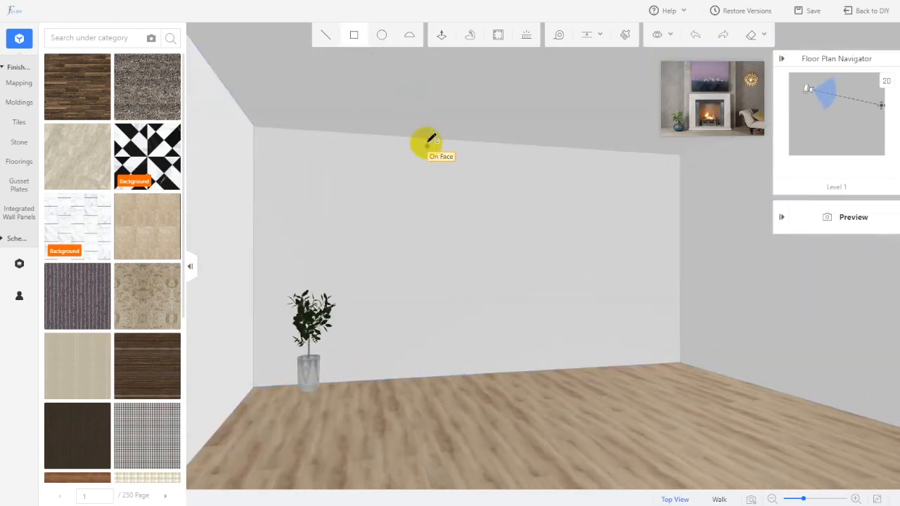
pyautogui.click(425, 140)
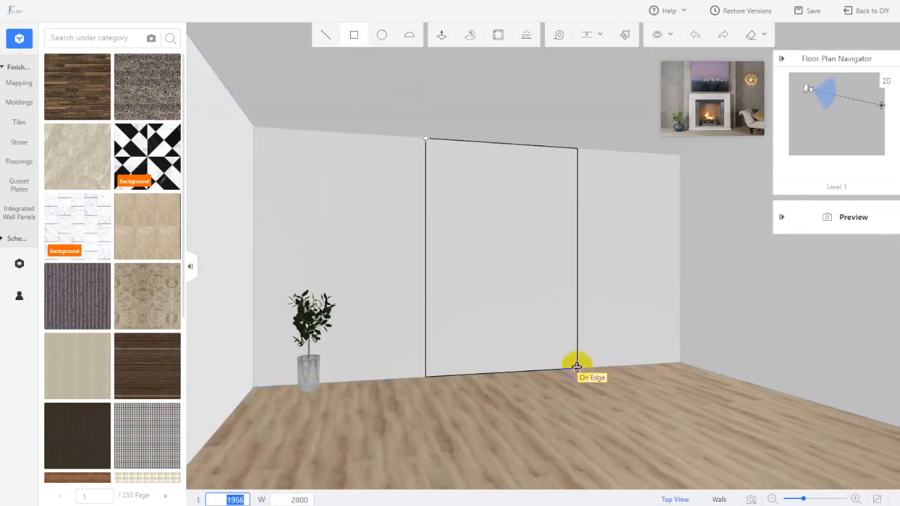
pyautogui.click(576, 367)
# Extrude the full-height wall rectangle outward into the room as a chimney breast
pyautogui.scroll(3, 668, 305)
pyautogui.moveTo(668, 305); pyautogui.dragTo(641, 318, button='right')
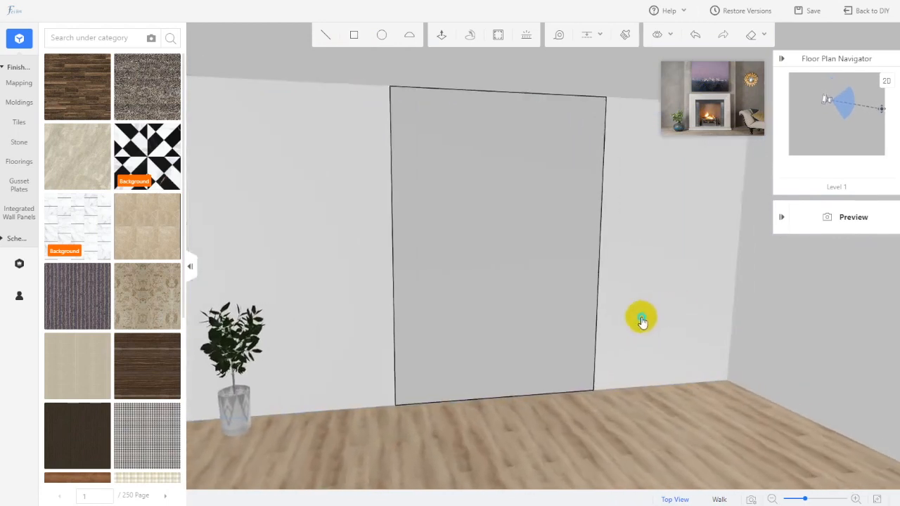
pyautogui.click(442, 34)
pyautogui.click(490, 233)
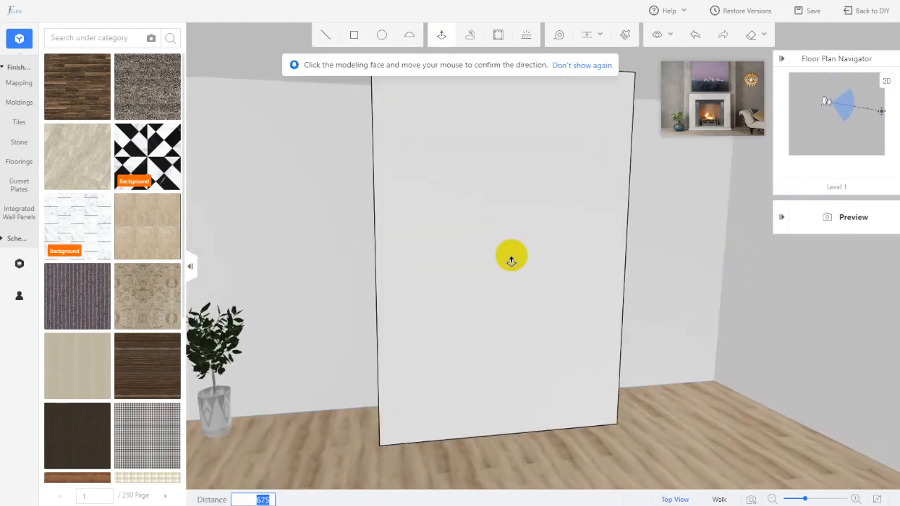
pyautogui.press('Return')
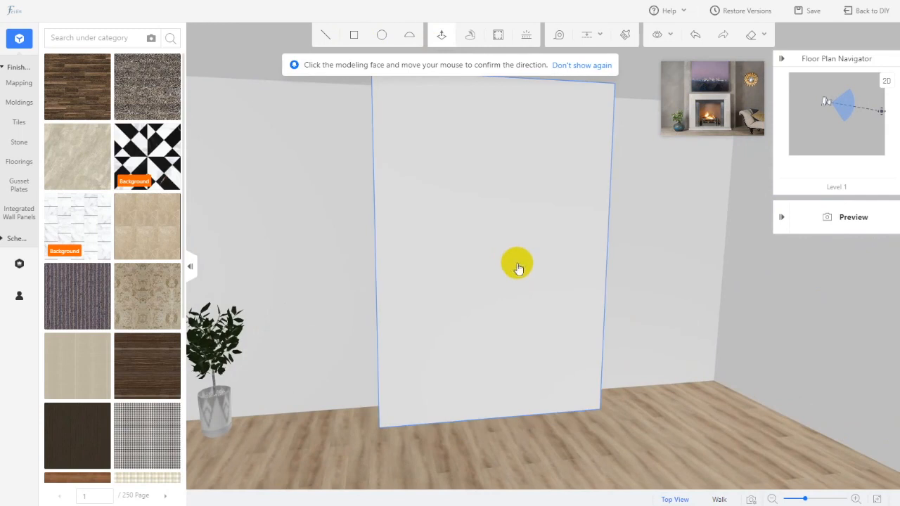
# Draw a rectangle about 1171 by 1099 mm on the chimney breast face, starting from its bottom edge
pyautogui.click(354, 40)
pyautogui.click(422, 424)
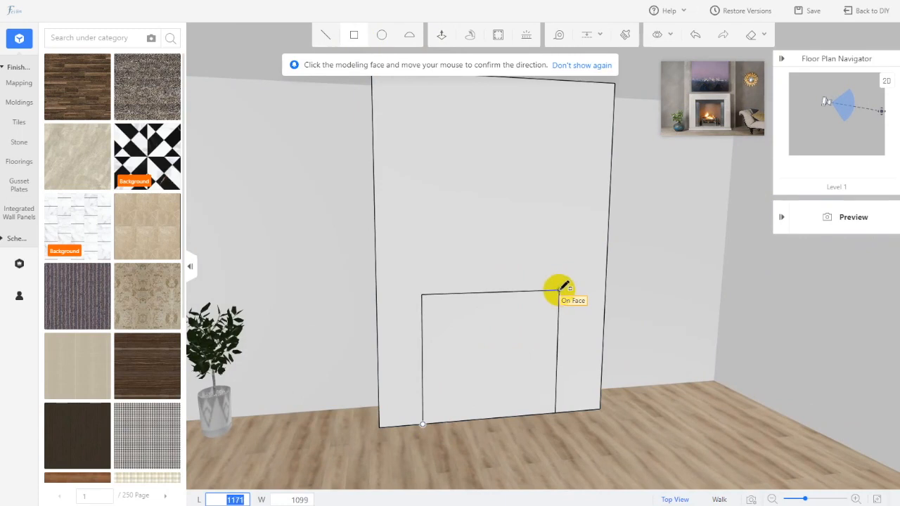
pyautogui.press('Escape')
# Add a vertical guide just inside the left edge of the fireplace rectangle
pyautogui.scroll(2, 588, 348)
pyautogui.moveTo(583, 314); pyautogui.dragTo(509, 302)
pyautogui.moveTo(520, 374); pyautogui.dragTo(514, 372, button='right')
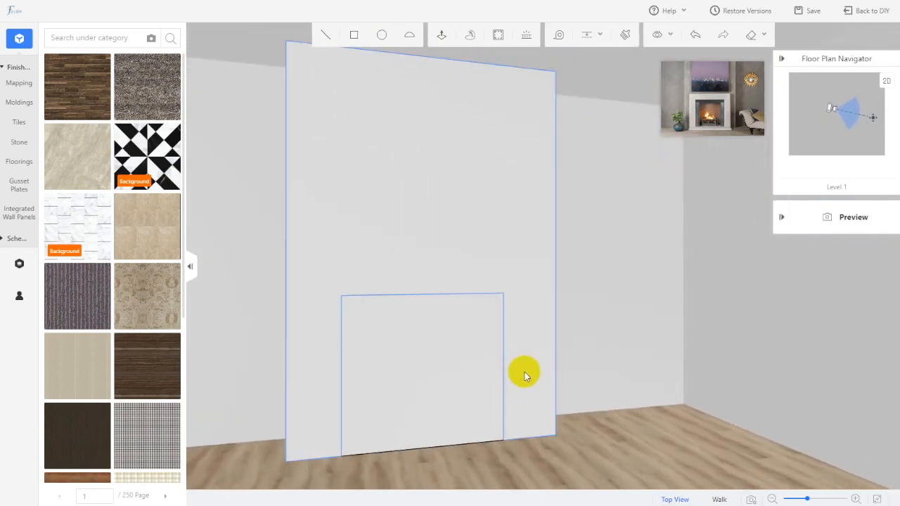
pyautogui.click(594, 43)
pyautogui.click(588, 60)
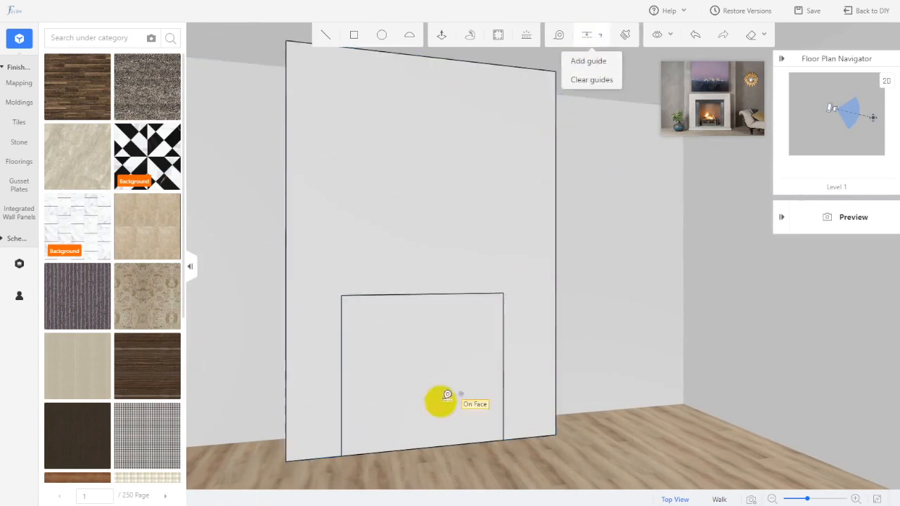
pyautogui.click(343, 375)
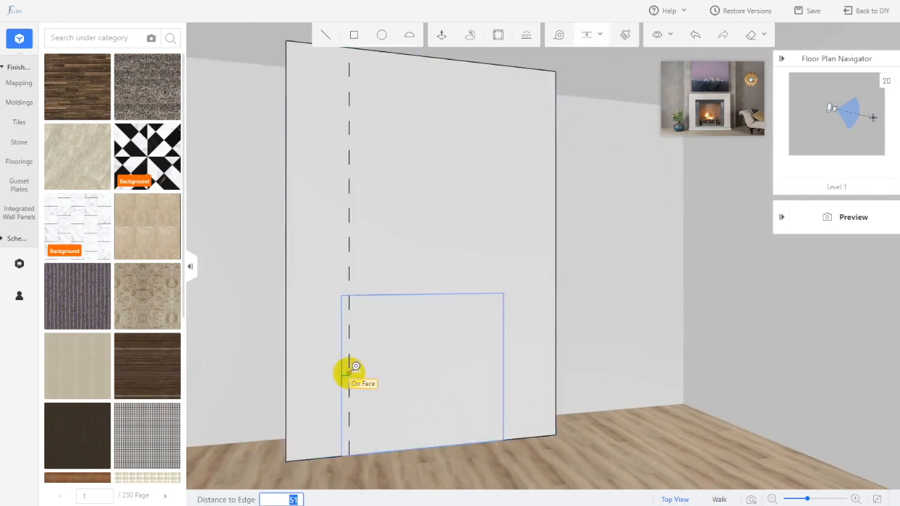
pyautogui.press('Return')
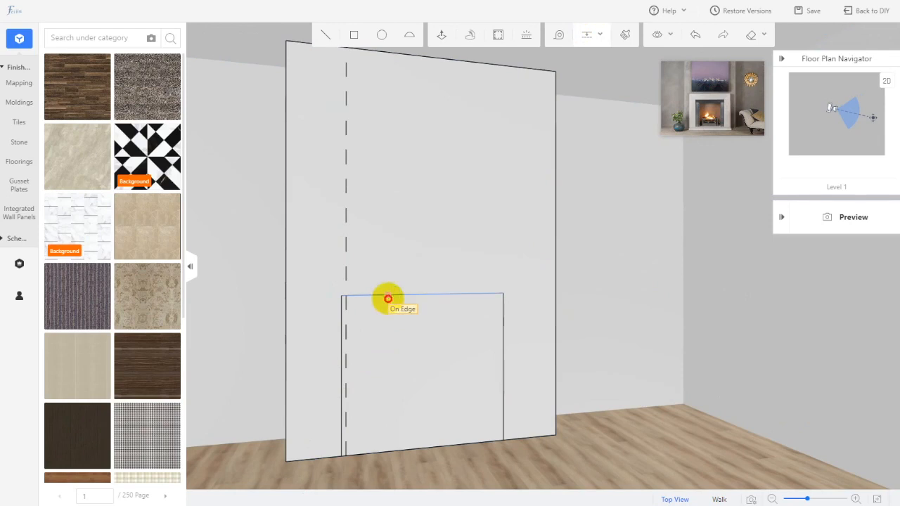
# Add guides 30 mm inside the top and right edges of the fireplace rectangle
pyautogui.click(389, 298)
pyautogui.write('30')
pyautogui.press('Return')
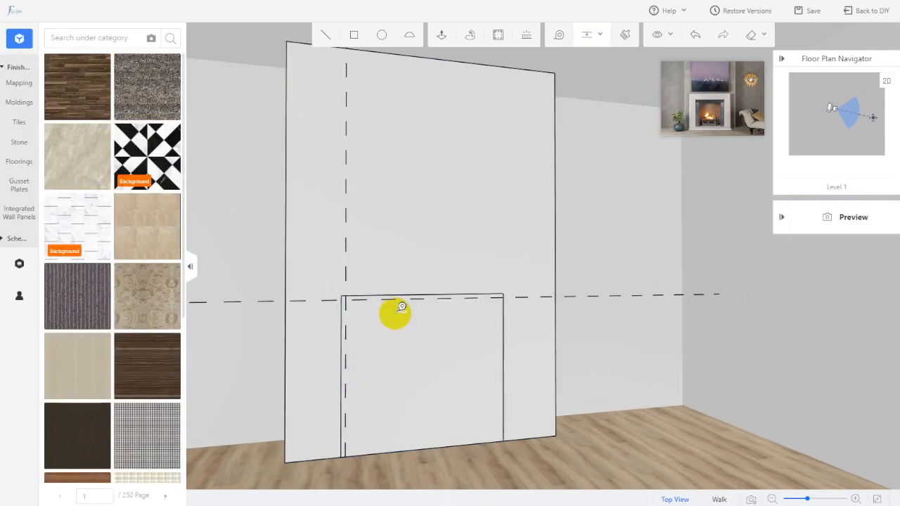
pyautogui.click(504, 346)
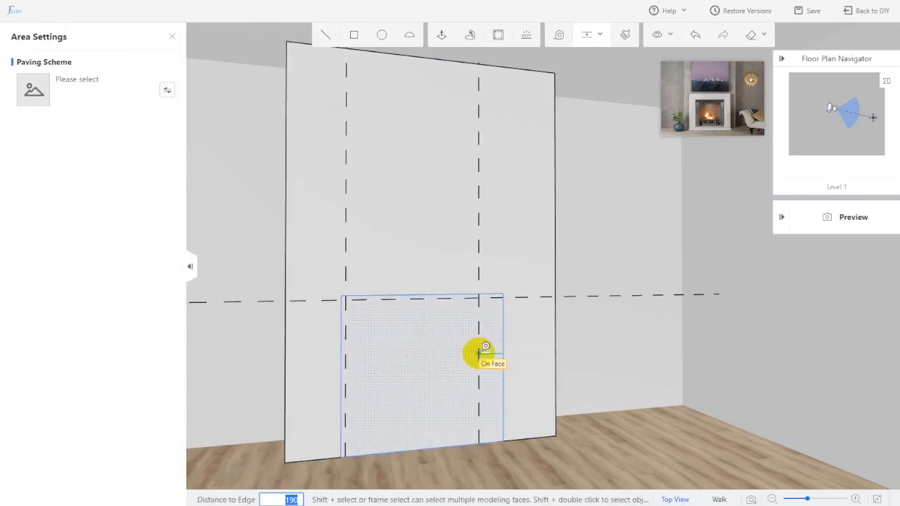
pyautogui.write('30')
pyautogui.press('Return')
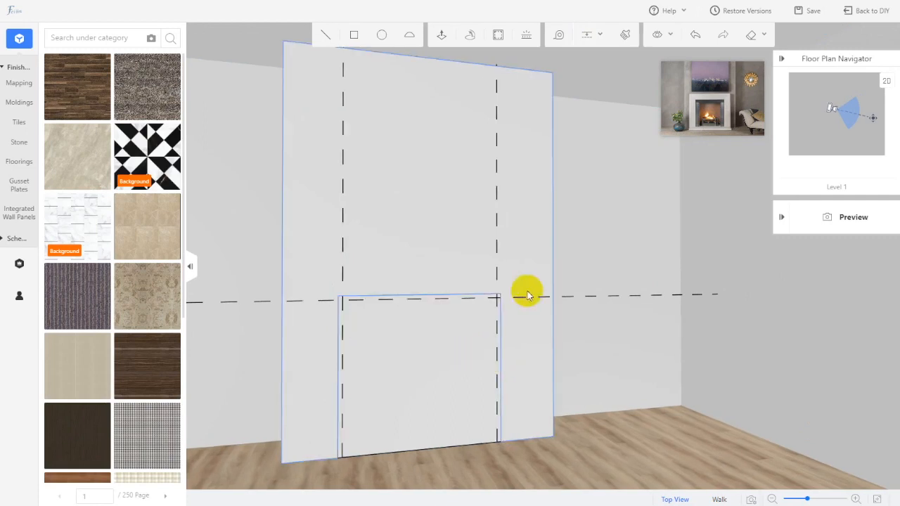
pyautogui.click(354, 35)
pyautogui.click(338, 457)
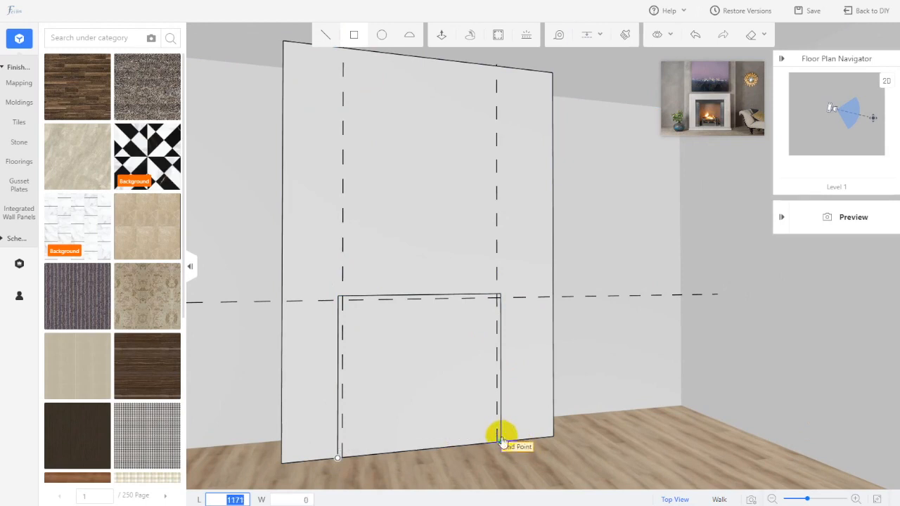
pyautogui.click(501, 441)
# Add a horizontal guide slightly above the fireplace rectangle's base and draw a thin full-width rectangular strip between the base and that guide
pyautogui.click(584, 32)
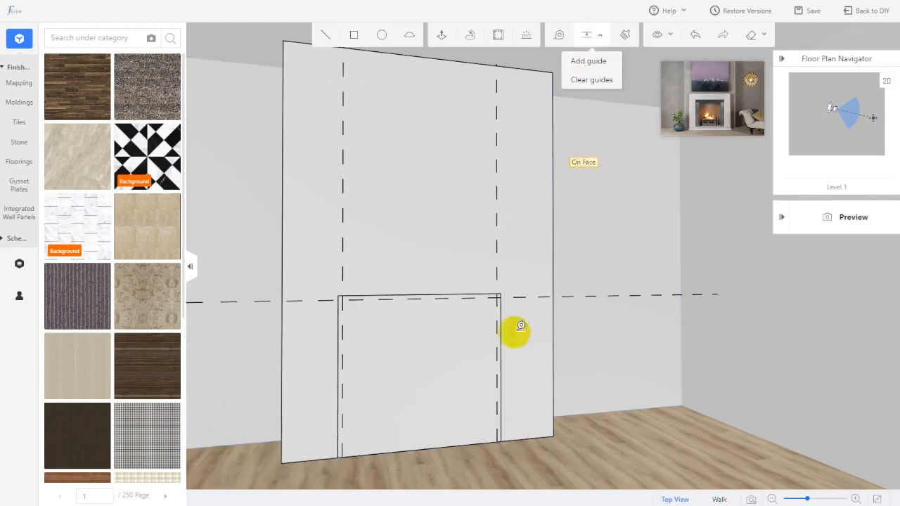
pyautogui.click(444, 445)
pyautogui.write('5')
pyautogui.press('Return')
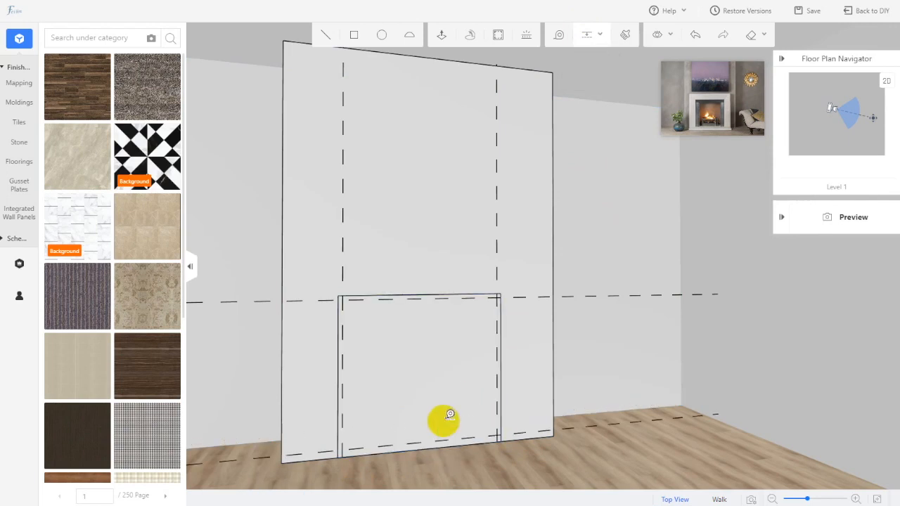
pyautogui.click(355, 43)
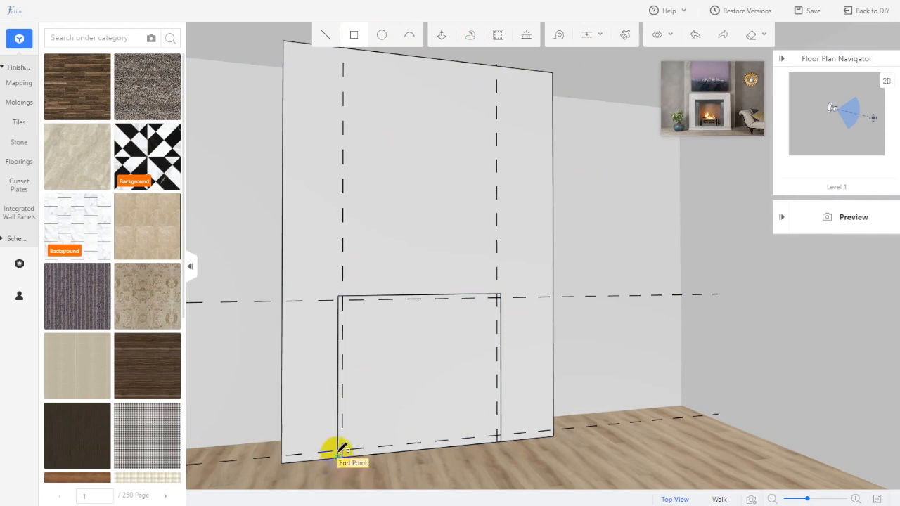
pyautogui.click(338, 454)
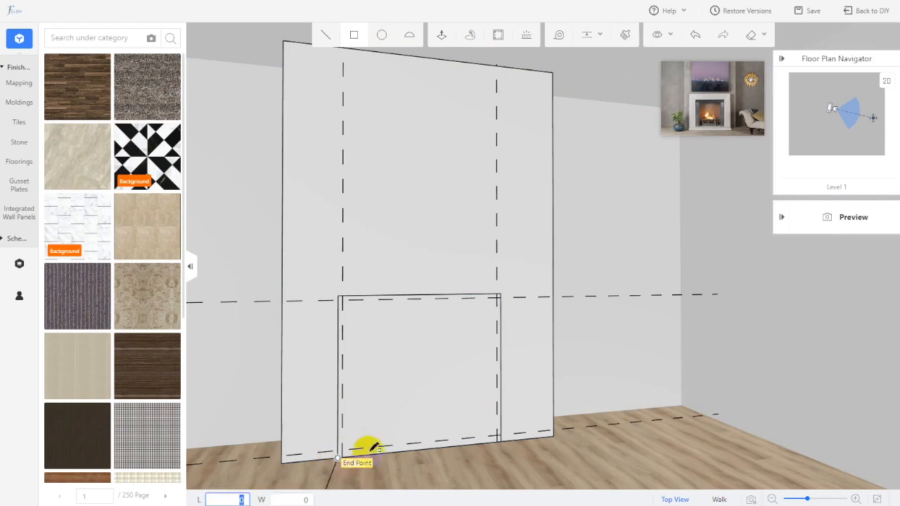
pyautogui.click(497, 429)
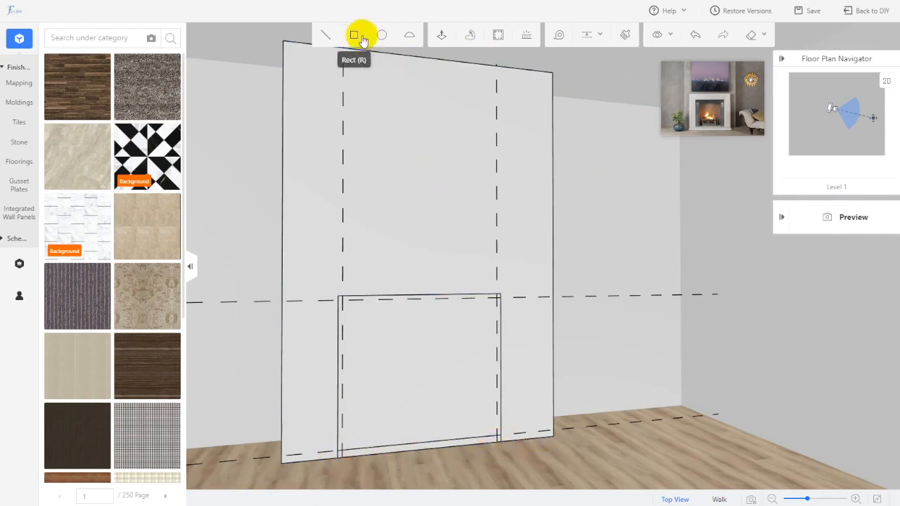
# Draw an inner rectangle between the guide intersections above the base strip and clear all guides
pyautogui.click(343, 301)
pyautogui.click(498, 429)
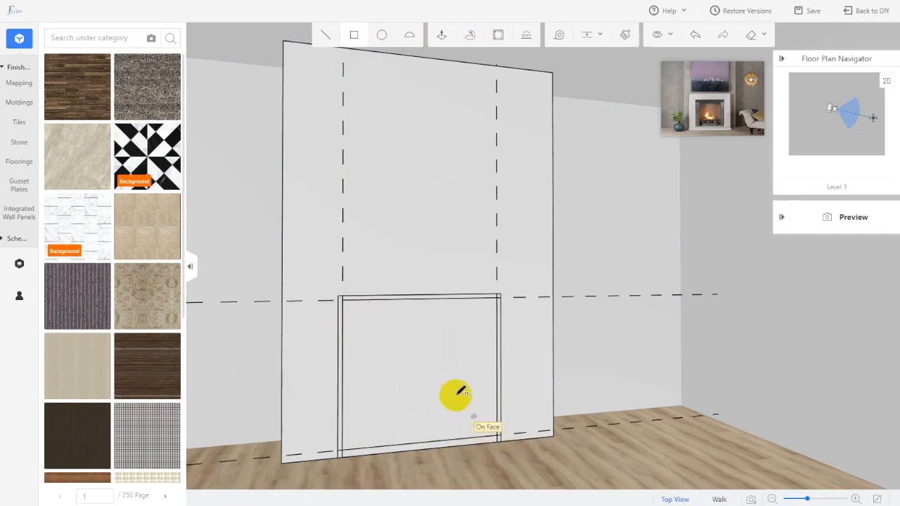
pyautogui.click(601, 36)
pyautogui.click(604, 83)
# Add guides offset 150 mm inward from the left, top and right edges of the inner rectangle
pyautogui.moveTo(445, 387)
pyautogui.mouseDown()
pyautogui.moveTo(416, 392)
pyautogui.moveTo(434, 395)
pyautogui.mouseUp()
pyautogui.scroll(3, 433, 406)
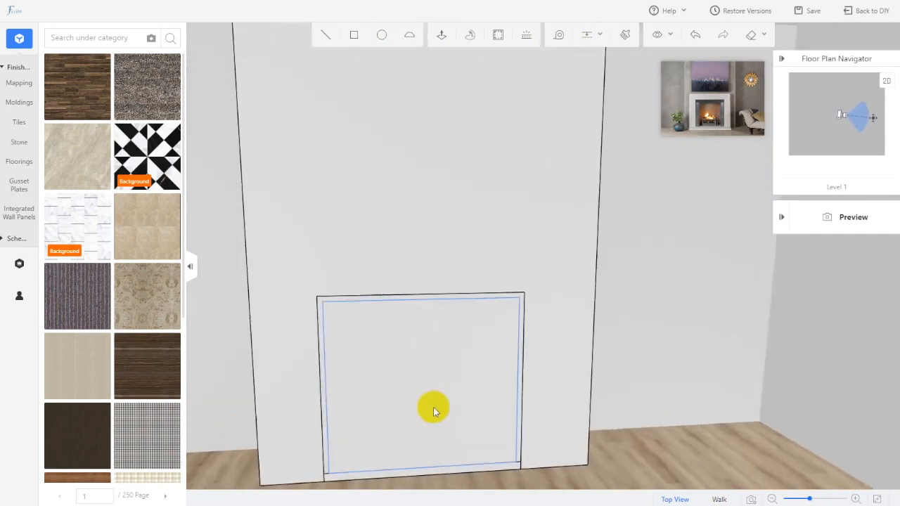
pyautogui.scroll(-1, 438, 394)
pyautogui.click(359, 35)
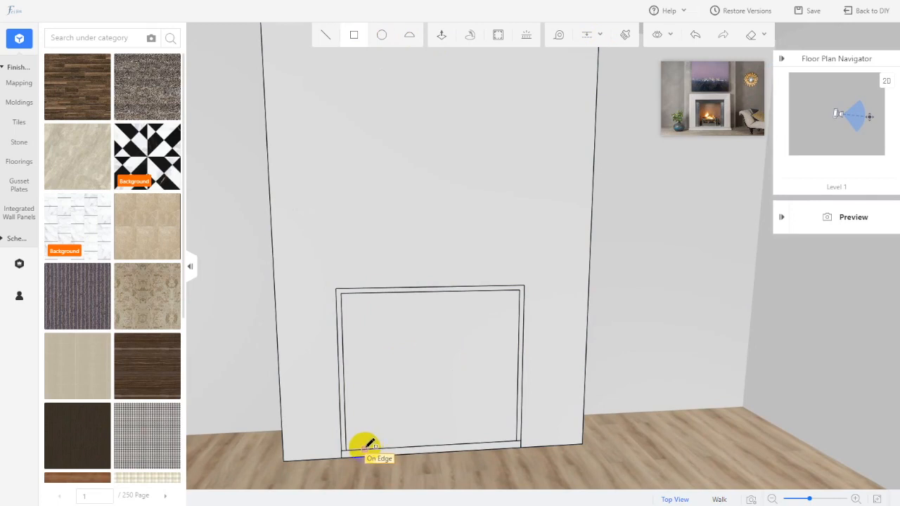
pyautogui.click(592, 36)
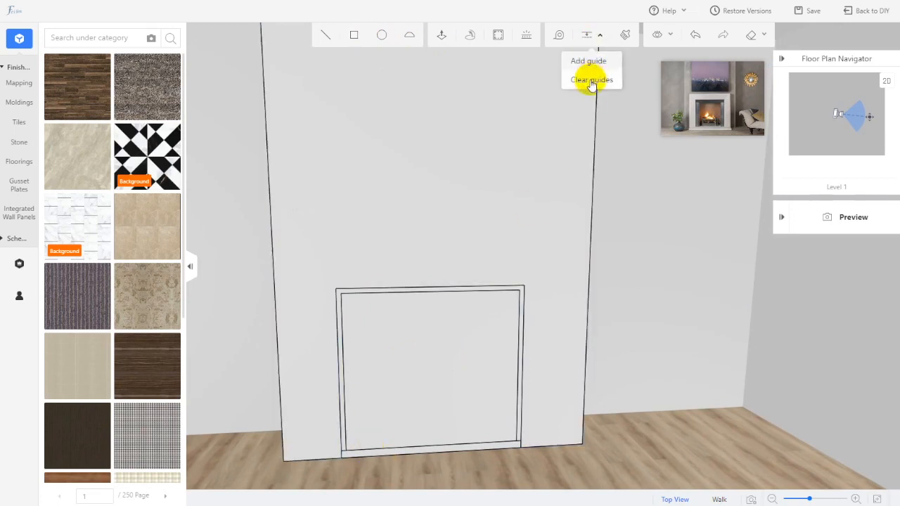
pyautogui.click(588, 63)
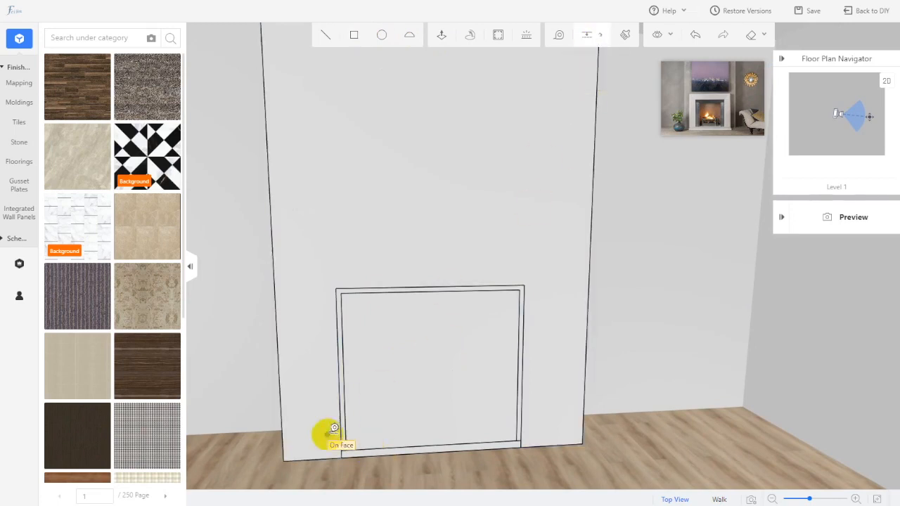
pyautogui.click(343, 369)
pyautogui.click(366, 367)
pyautogui.click(413, 292)
pyautogui.click(416, 318)
pyautogui.click(520, 360)
pyautogui.click(486, 360)
pyautogui.write('150')
pyautogui.press('Return')
# Add a second set of guides 100 mm further inward from the top, left and right guides
pyautogui.click(590, 35)
pyautogui.click(588, 60)
pyautogui.click(418, 317)
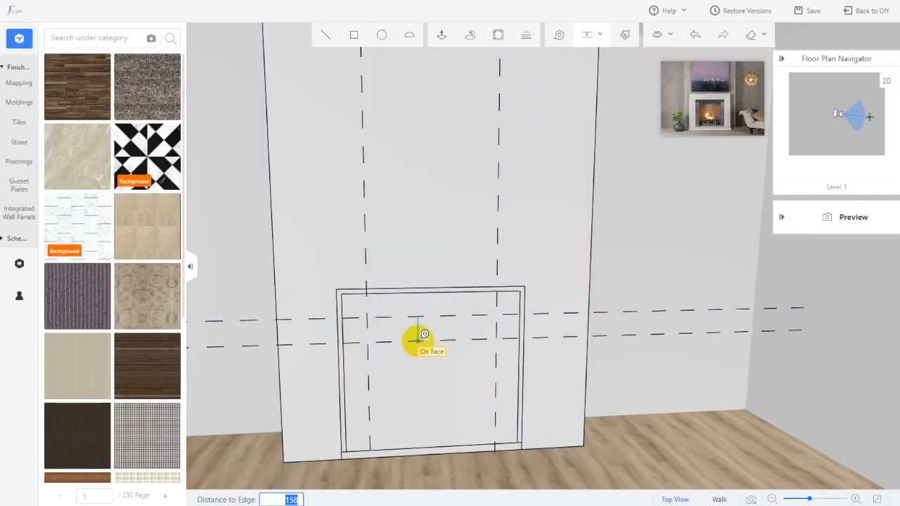
pyautogui.write('00')
pyautogui.press('Return')
pyautogui.click(369, 384)
pyautogui.write('100')
pyautogui.press('Return')
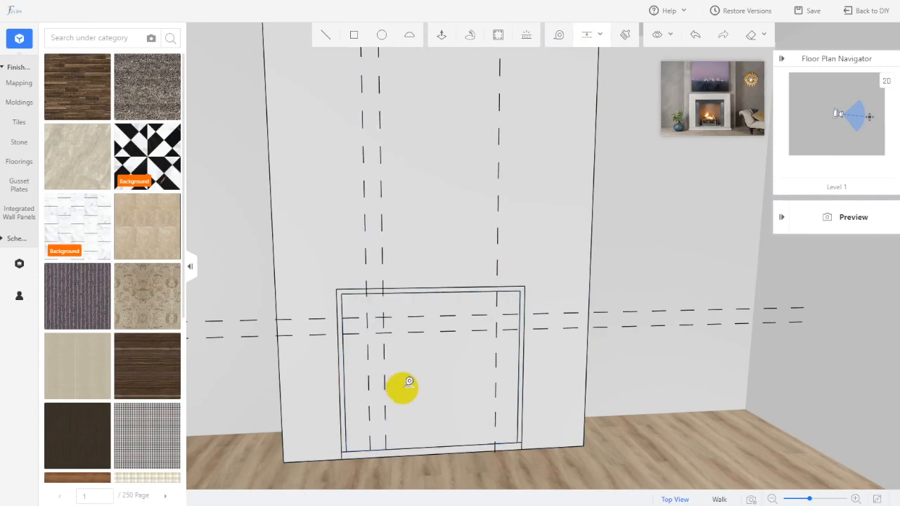
pyautogui.click(494, 389)
pyautogui.write('100')
pyautogui.press('Return')
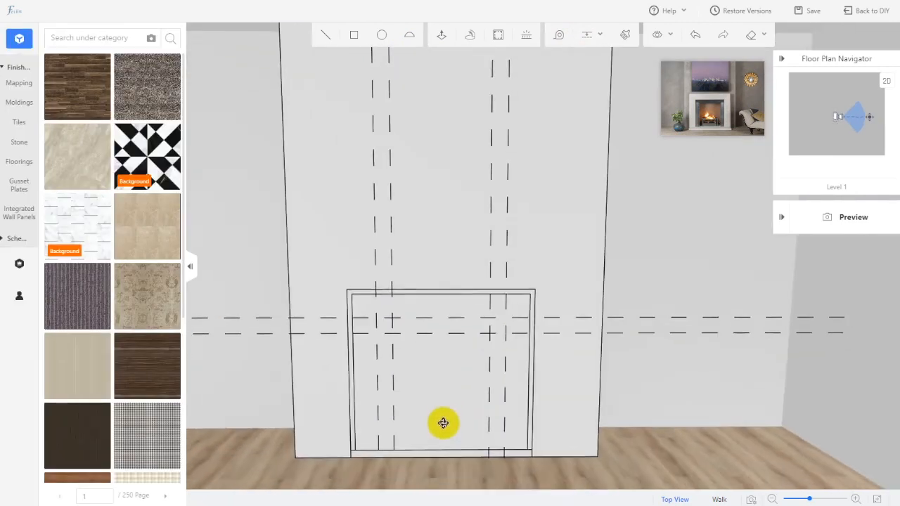
# Draw two nested rectangles along the guides down to the base strip, and clear all guides
pyautogui.click(353, 34)
pyautogui.click(377, 318)
pyautogui.click(504, 450)
pyautogui.click(489, 450)
pyautogui.click(393, 333)
pyautogui.click(590, 36)
pyautogui.click(592, 84)
# Extrude the thin base strip outward from the chimney breast to form the hearth
pyautogui.moveTo(428, 406)
pyautogui.mouseDown()
pyautogui.moveTo(487, 411)
pyautogui.moveTo(544, 361)
pyautogui.mouseUp()
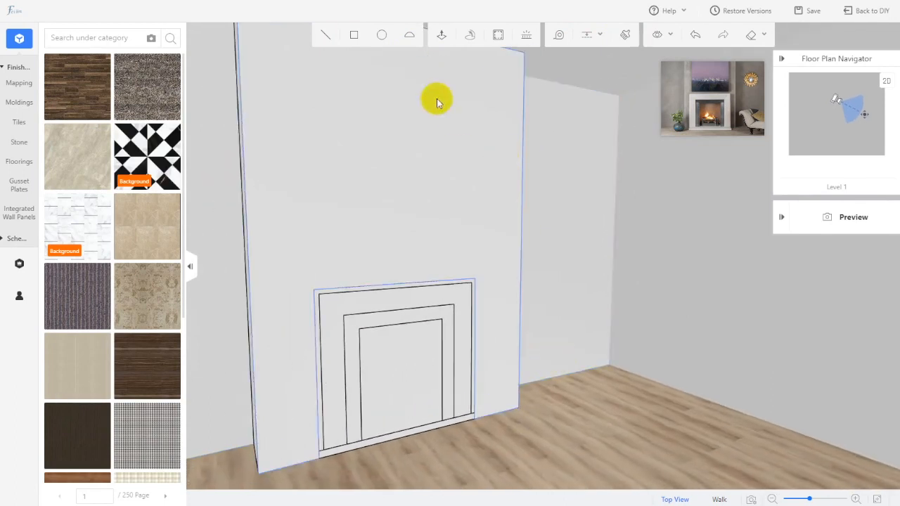
pyautogui.click(440, 34)
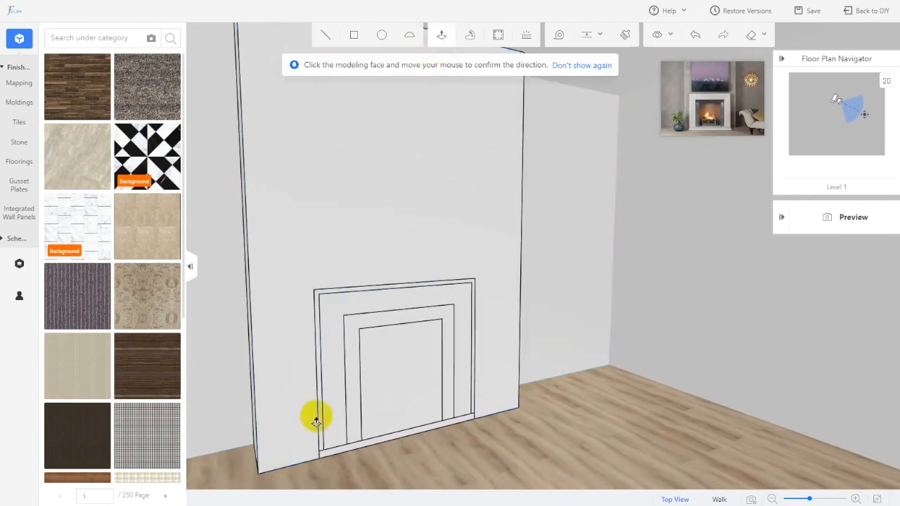
pyautogui.click(334, 458)
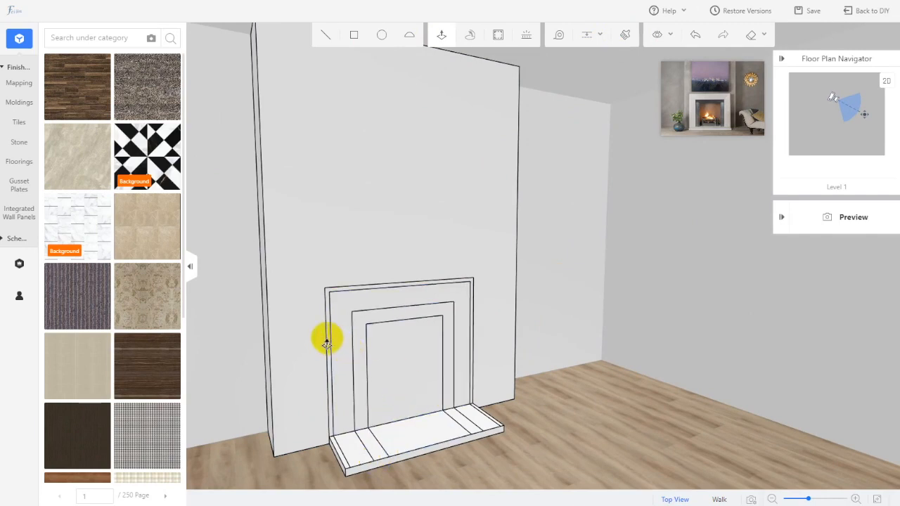
# Save the project and extrude the thin outer frame outward from the chimney breast over the hearth
pyautogui.hotkey('ctrl', 's')
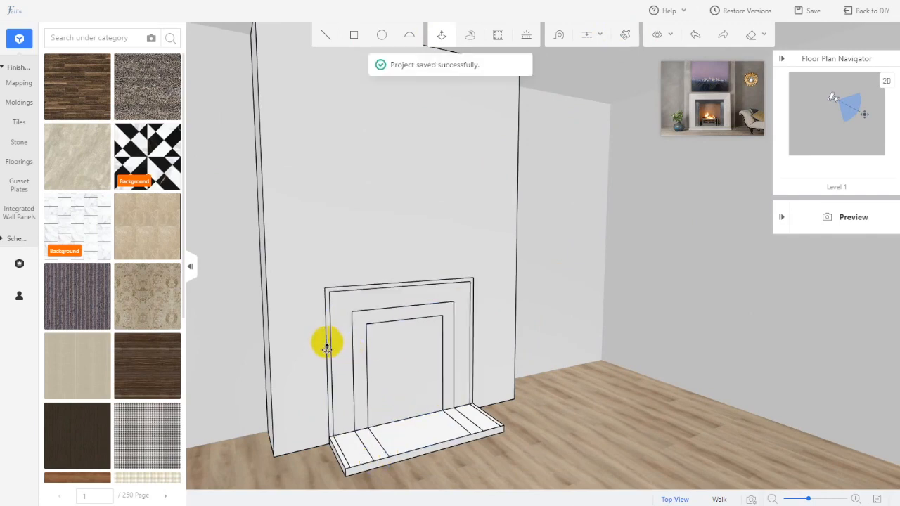
pyautogui.click(323, 343)
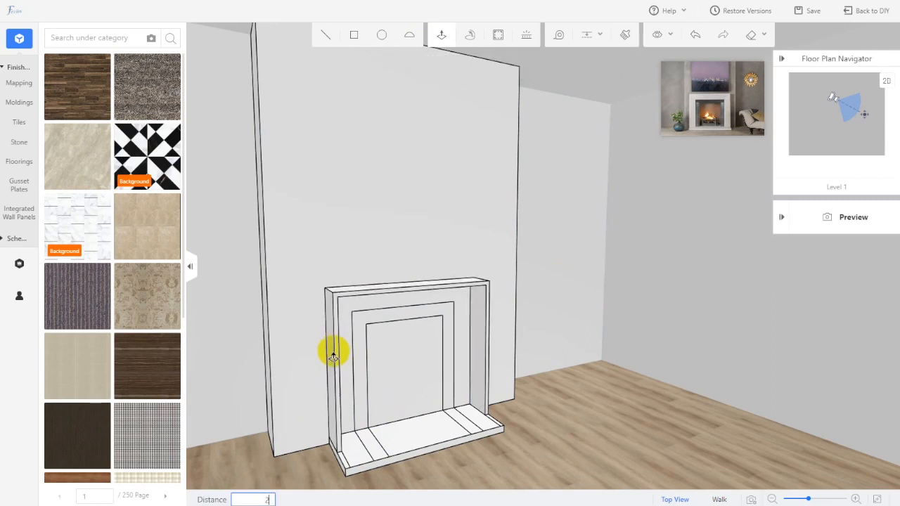
pyautogui.press('Return')
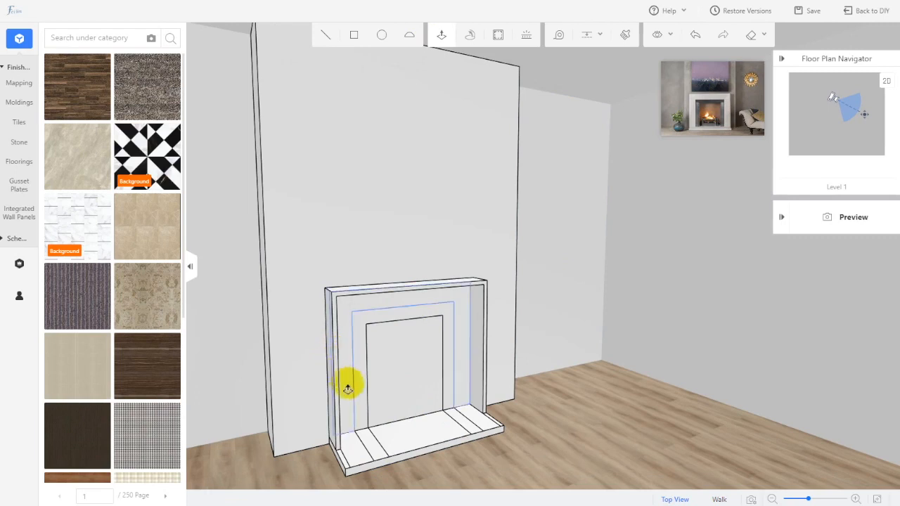
pyautogui.scroll(1, 345, 443)
pyautogui.click(329, 426)
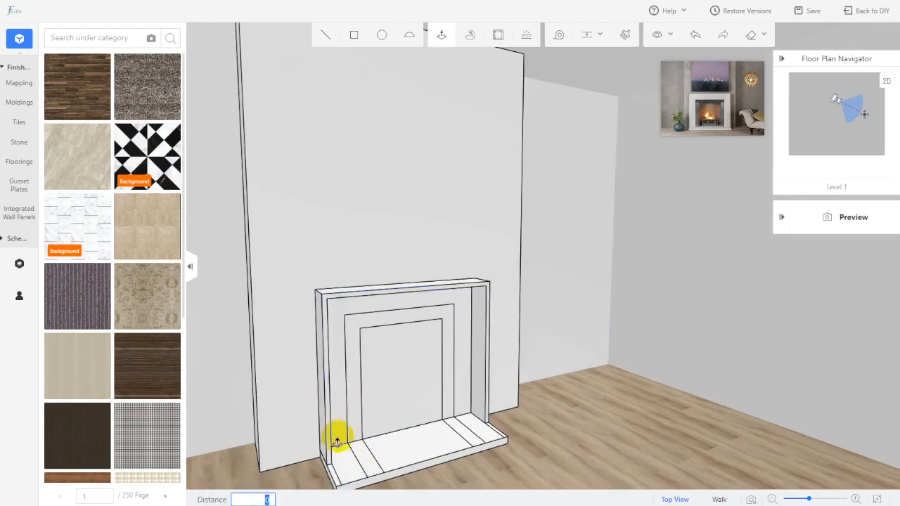
pyautogui.press('Return')
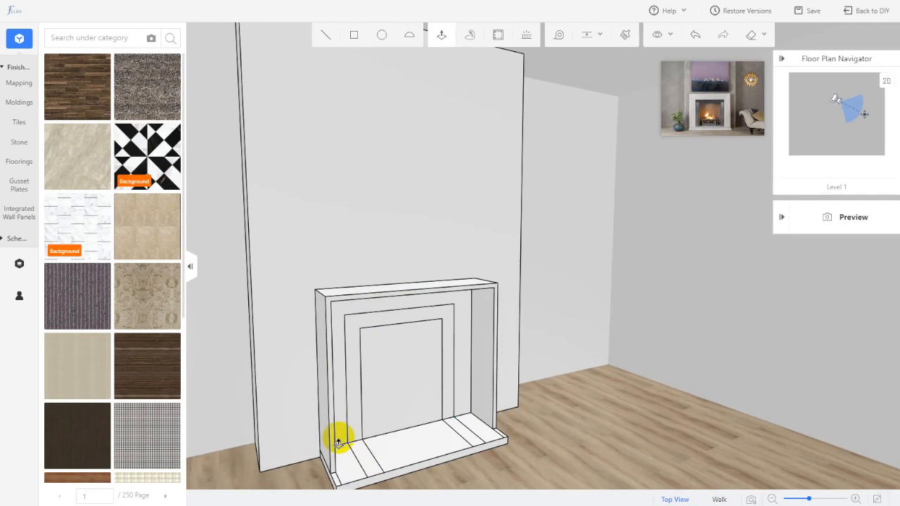
# Extrude the wide surround band outward about 256 mm and the narrower inner band about 218 mm
pyautogui.moveTo(519, 420); pyautogui.dragTo(453, 427, button='middle')
pyautogui.scroll(1, 497, 438)
pyautogui.click(441, 35)
pyautogui.click(388, 368)
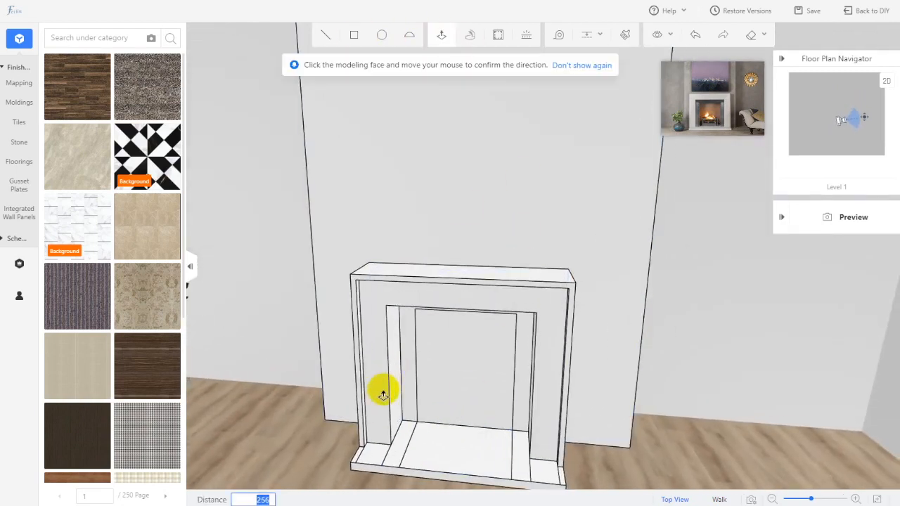
pyautogui.press('Return')
pyautogui.click(441, 35)
pyautogui.click(411, 374)
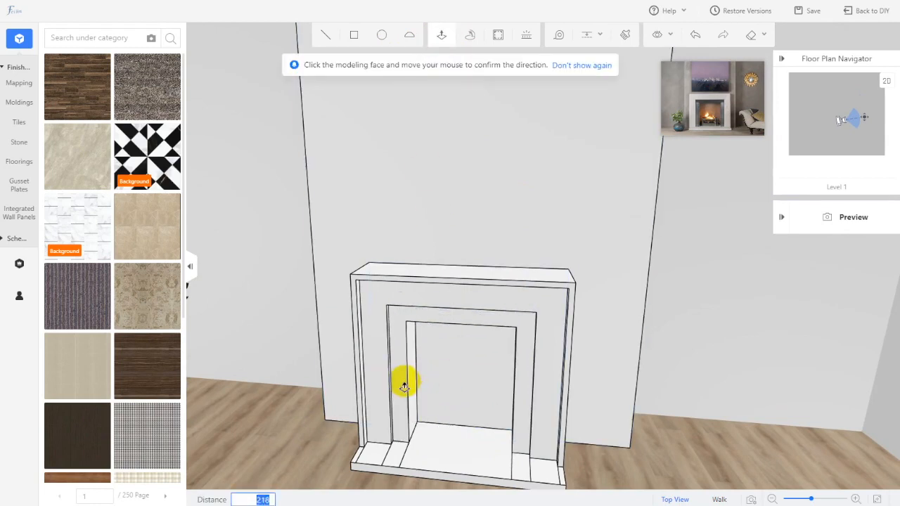
pyautogui.press('Return')
# Push the central panel 350 mm into the chimney breast to form the firebox
pyautogui.click(441, 34)
pyautogui.click(468, 404)
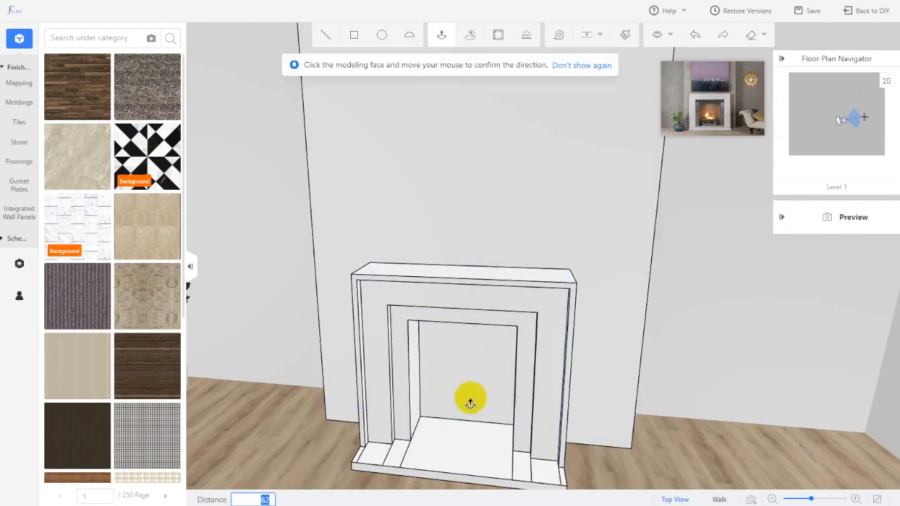
pyautogui.write('350')
pyautogui.press('Return')
# Add a vertical guide down the middle of the outer frame's right inner side face
pyautogui.moveTo(488, 388); pyautogui.dragTo(760, 396)
pyautogui.click(326, 36)
pyautogui.click(581, 36)
pyautogui.click(589, 61)
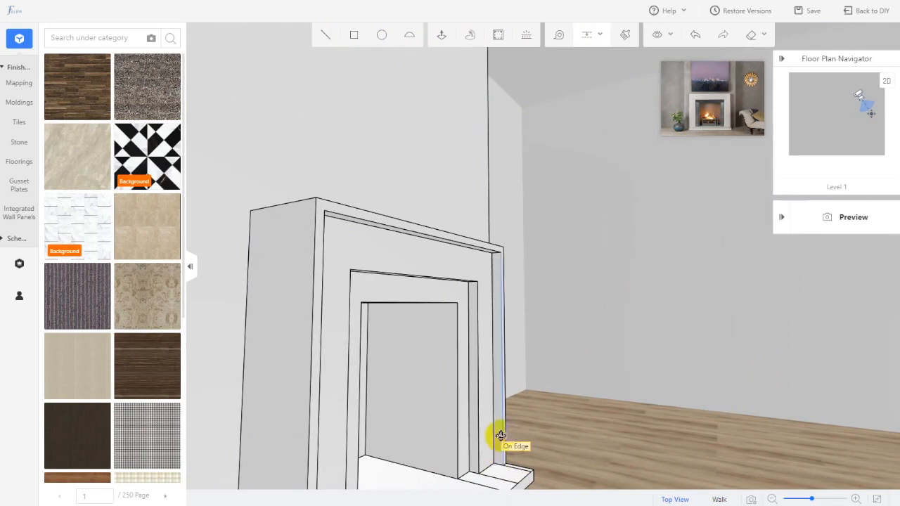
pyautogui.click(492, 429)
pyautogui.click(490, 429)
# Draw a rectangle along the guide on the frame's right inner side face and clear the guides
pyautogui.click(354, 34)
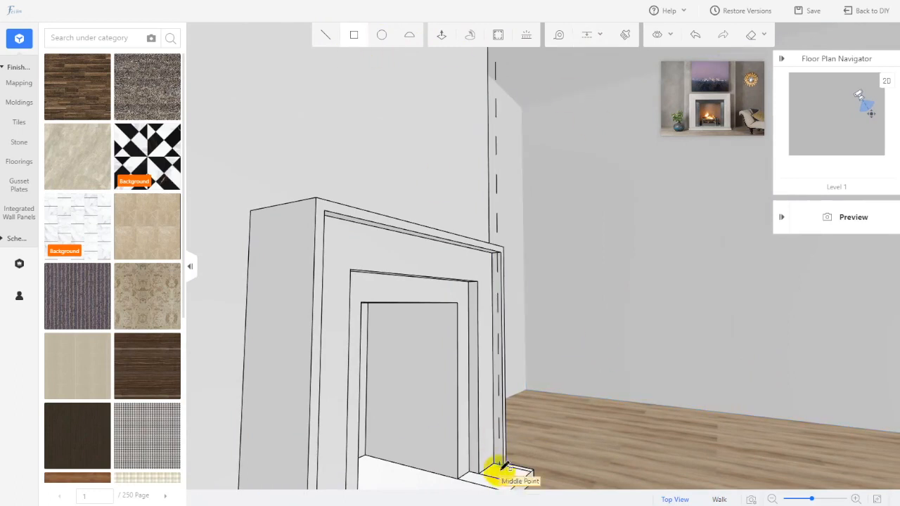
pyautogui.click(497, 470)
pyautogui.scroll(4, 518, 477)
pyautogui.scroll(-2, 546, 456)
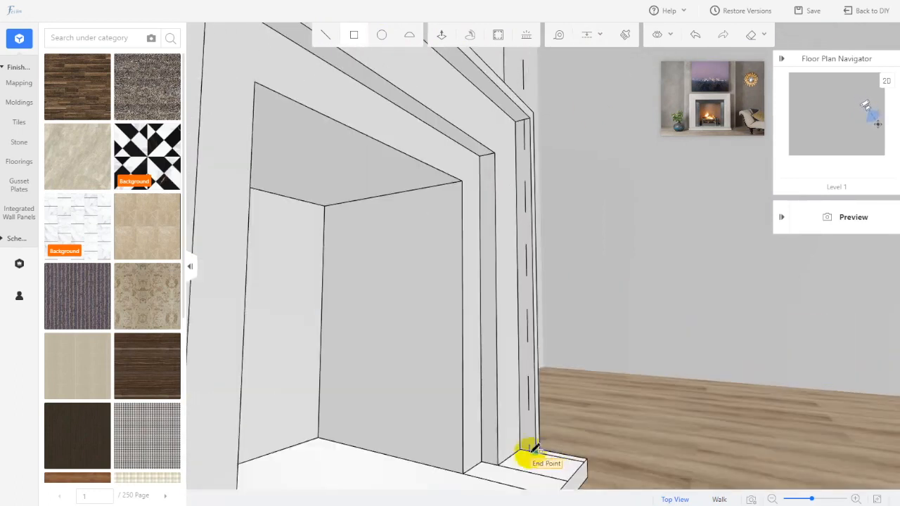
pyautogui.press('Escape')
pyautogui.moveTo(543, 131)
pyautogui.mouseDown()
pyautogui.moveTo(491, 240)
pyautogui.moveTo(518, 302)
pyautogui.moveTo(541, 233)
pyautogui.mouseUp()
pyautogui.click(599, 35)
pyautogui.click(591, 79)
# Draw matching rectangles lengthwise along the underside of the frame's top and its left inner side face
pyautogui.click(354, 34)
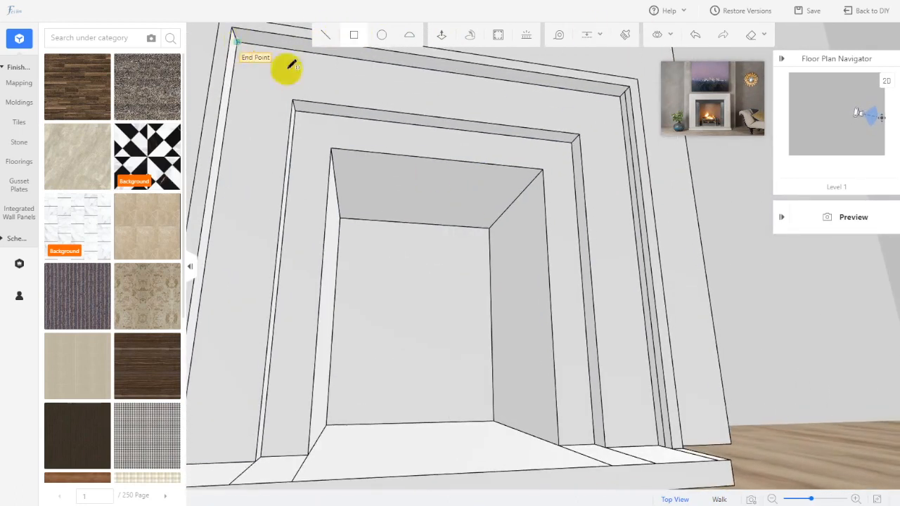
pyautogui.scroll(-2, 290, 90)
pyautogui.scroll(2, 635, 101)
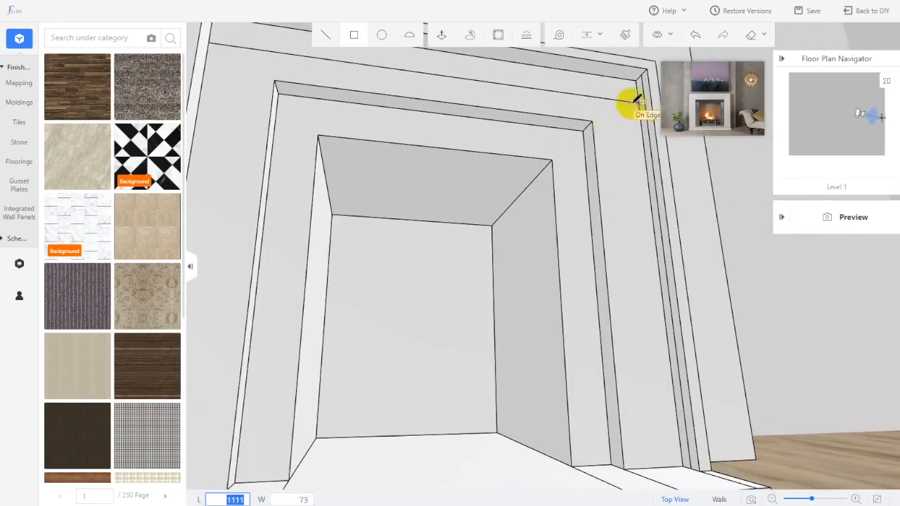
pyautogui.scroll(3, 307, 218)
pyautogui.moveTo(308, 214); pyautogui.dragTo(365, 218)
pyautogui.click(359, 37)
pyautogui.click(280, 129)
pyautogui.click(263, 429)
pyautogui.press('Escape')
# Join the left surround edge to the frame's dividing line at the hearth and upper corner to form a splayed face
pyautogui.moveTo(263, 361); pyautogui.dragTo(346, 398)
pyautogui.press('l')
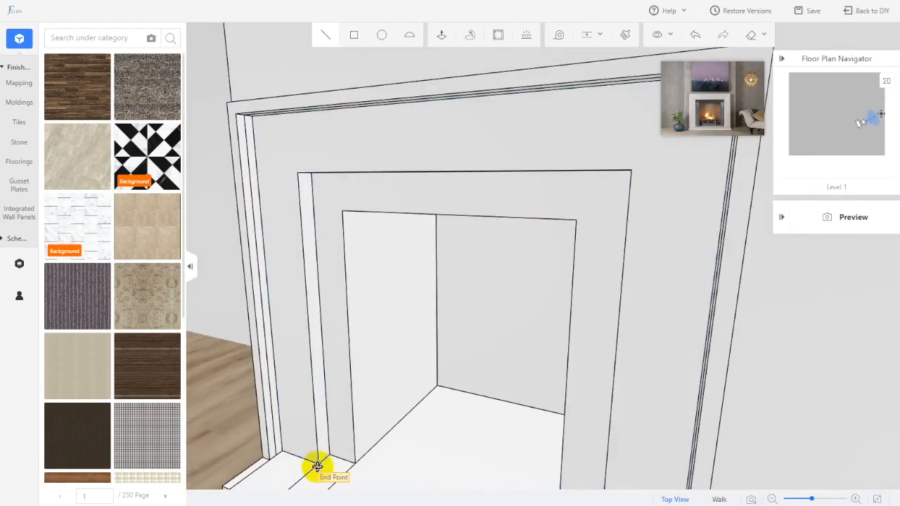
pyautogui.click(317, 466)
pyautogui.click(276, 457)
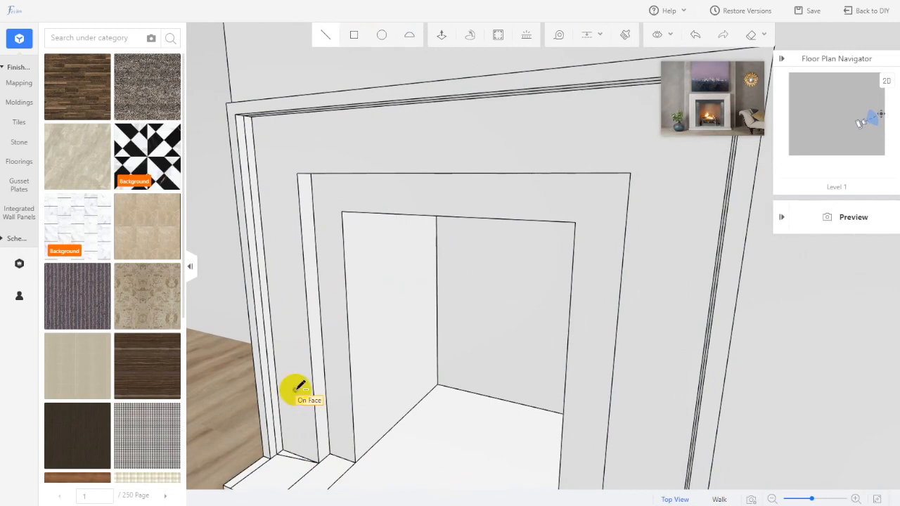
pyautogui.moveTo(367, 364); pyautogui.dragTo(356, 333, button='middle')
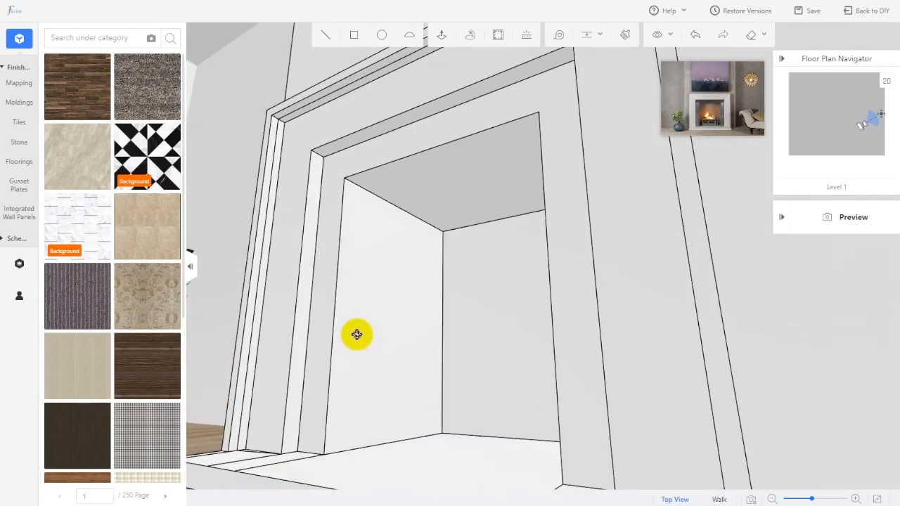
pyautogui.click(276, 119)
pyautogui.click(315, 149)
pyautogui.moveTo(330, 144)
pyautogui.mouseDown(button='middle')
pyautogui.moveTo(410, 182)
pyautogui.moveTo(478, 159)
pyautogui.moveTo(499, 187)
pyautogui.moveTo(341, 250)
pyautogui.moveTo(514, 115)
pyautogui.mouseUp(button='middle')
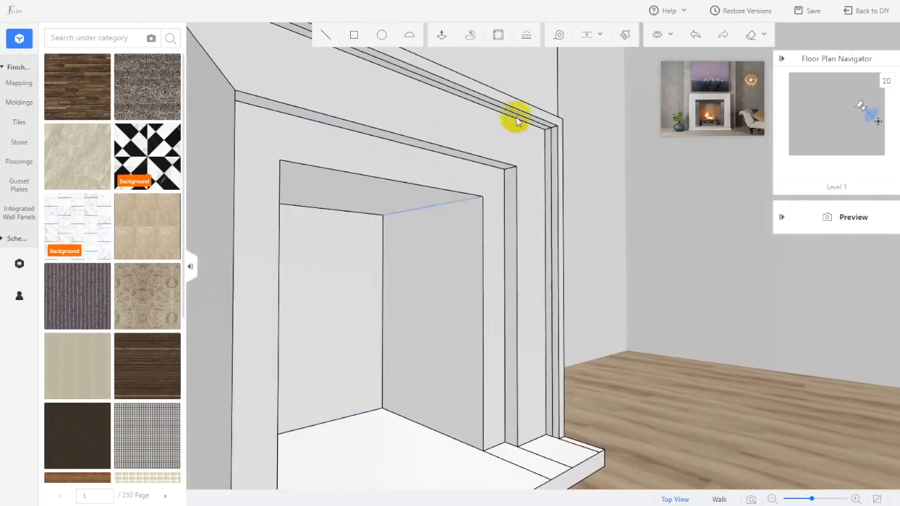
# Draw the matching corner lines at the upper right and at the hearth to form the right splayed face
pyautogui.click(326, 35)
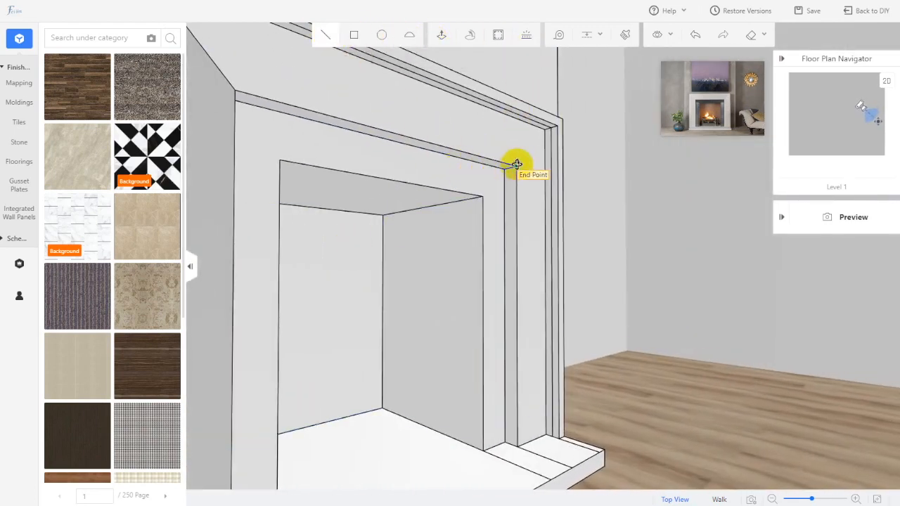
pyautogui.click(517, 166)
pyautogui.click(552, 127)
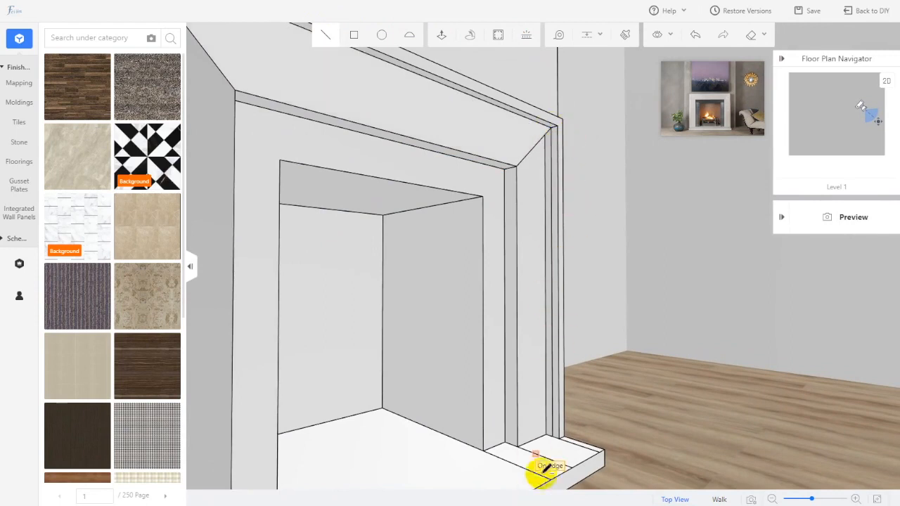
pyautogui.click(553, 436)
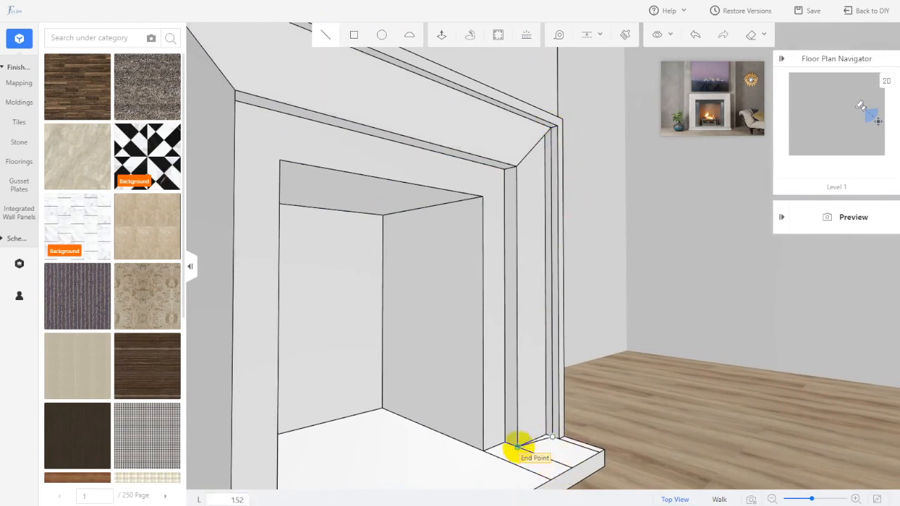
pyautogui.click(518, 448)
# Draw strip rectangles along the front edges of the firebox's left, top and right inner faces
pyautogui.moveTo(639, 442); pyautogui.dragTo(511, 380, button='middle')
pyautogui.scroll(3, 471, 412)
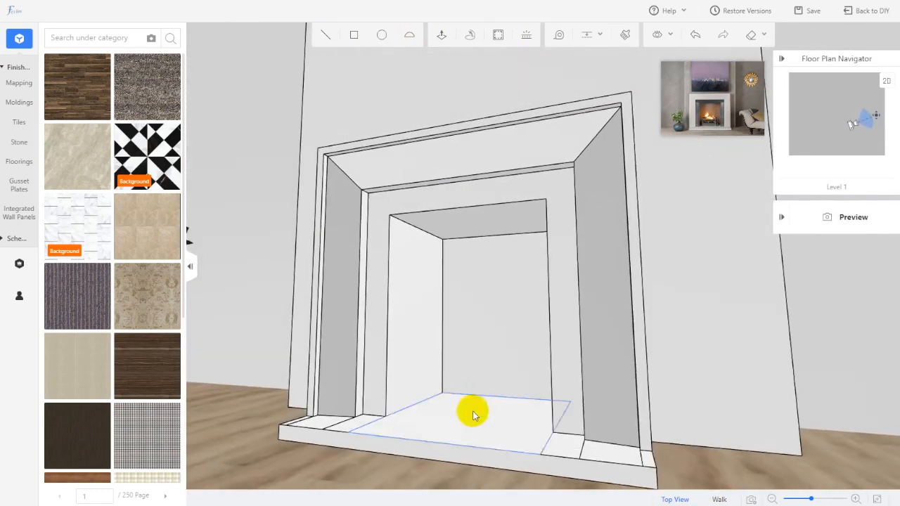
pyautogui.click(355, 36)
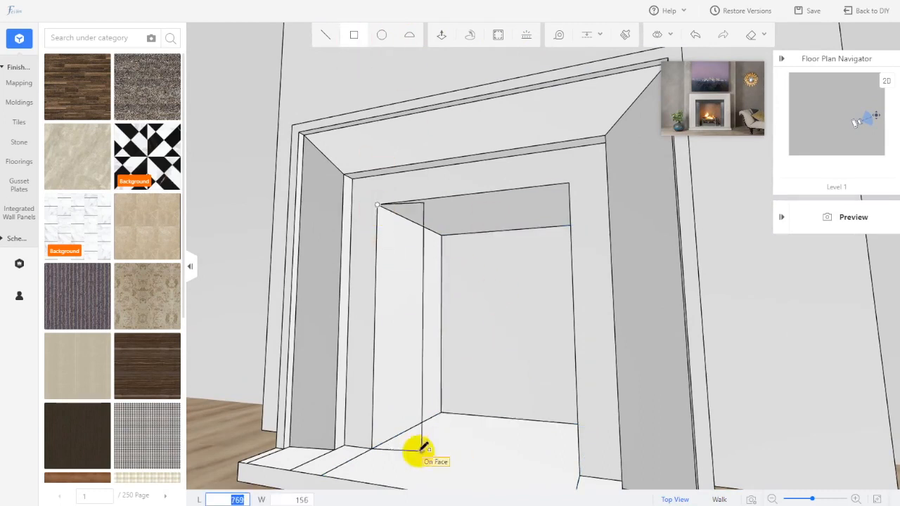
pyautogui.moveTo(399, 431)
pyautogui.mouseDown(button='middle')
pyautogui.moveTo(466, 336)
pyautogui.moveTo(454, 337)
pyautogui.mouseUp(button='middle')
pyautogui.click(354, 35)
pyautogui.click(384, 220)
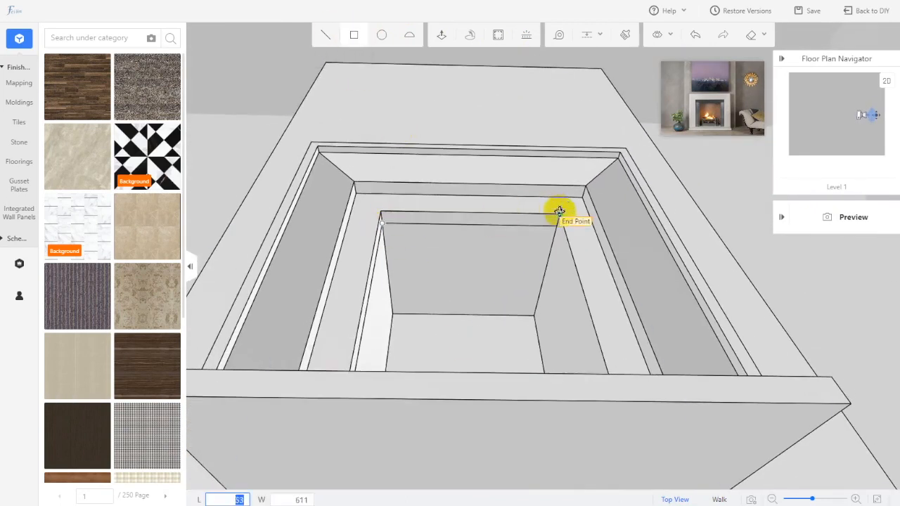
pyautogui.click(560, 213)
pyautogui.moveTo(560, 218); pyautogui.dragTo(647, 296, button='middle')
pyautogui.click(526, 230)
pyautogui.click(549, 448)
# Push the firebox's left, top and right inner faces outward behind the front strips to widen the cavity
pyautogui.moveTo(549, 449); pyautogui.dragTo(446, 420, button='middle')
pyautogui.scroll(1, 446, 420)
pyautogui.click(442, 35)
pyautogui.click(403, 352)
pyautogui.click(373, 366)
pyautogui.moveTo(373, 365); pyautogui.dragTo(472, 222, button='middle')
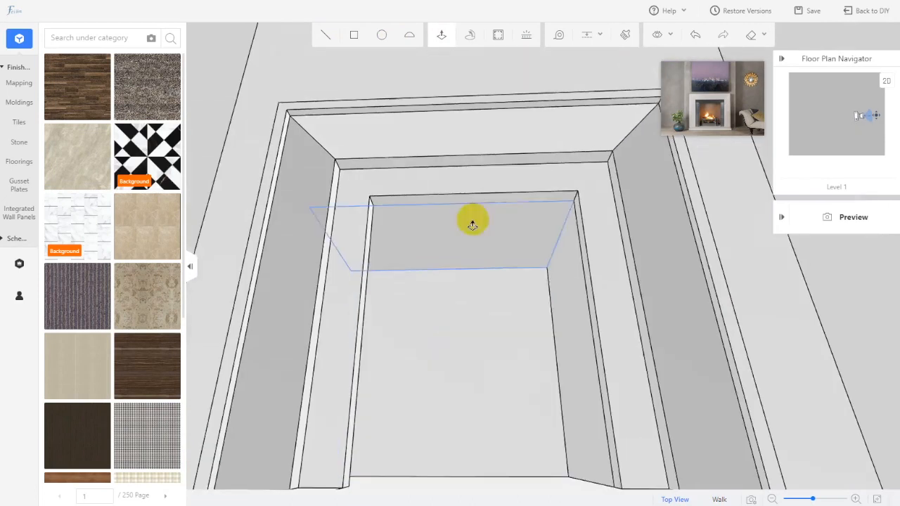
pyautogui.click(482, 185)
pyautogui.click(486, 188)
pyautogui.moveTo(486, 188); pyautogui.dragTo(552, 387, button='middle')
pyautogui.click(560, 308)
pyautogui.click(562, 310)
pyautogui.press('Escape')
# Extrude the front face of the inner surround band by about 10 mm
pyautogui.moveTo(725, 450); pyautogui.dragTo(497, 419, button='middle')
pyautogui.scroll(-2, 558, 399)
pyautogui.scroll(-3, 504, 396)
pyautogui.scroll(4, 504, 395)
pyautogui.click(437, 32)
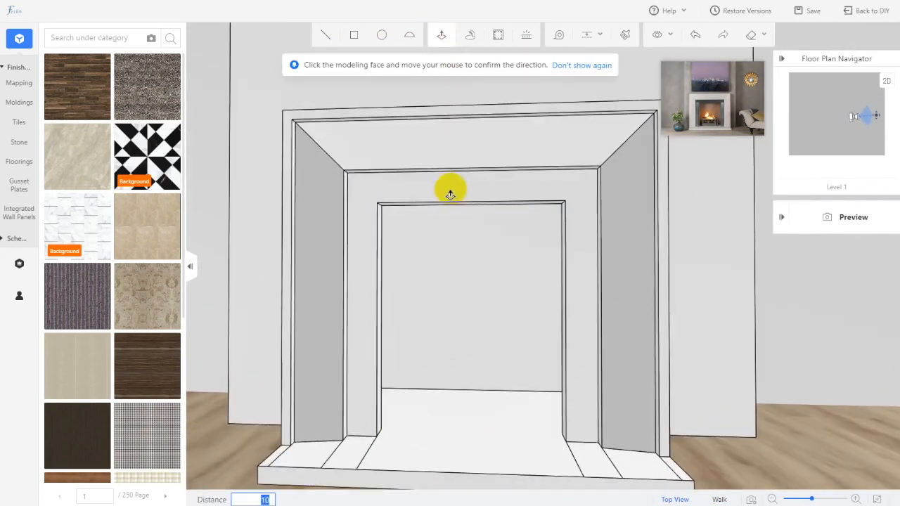
# Select the whole fireplace with its surround, firebox and hearth and group it
pyautogui.moveTo(515, 239); pyautogui.dragTo(446, 321, button='middle')
pyautogui.scroll(-2, 446, 321)
pyautogui.moveTo(247, 145); pyautogui.dragTo(618, 433)
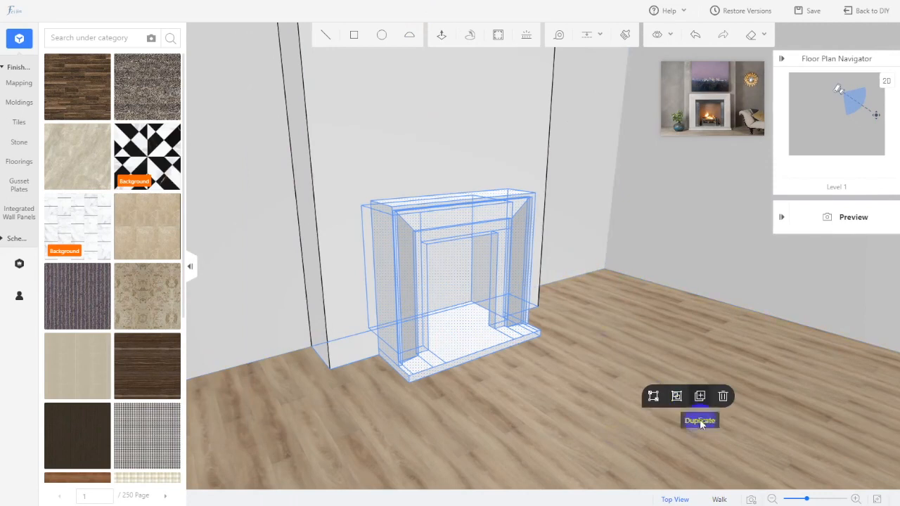
pyautogui.moveTo(595, 350); pyautogui.dragTo(509, 294)
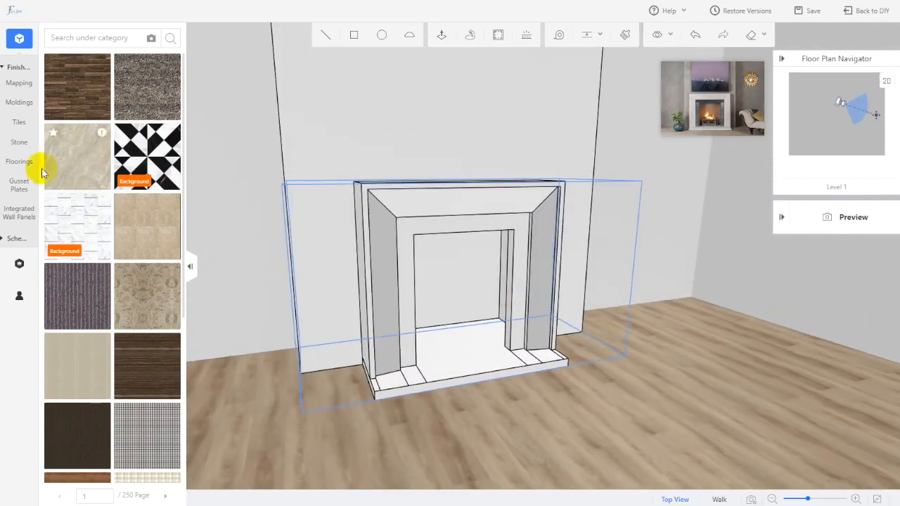
# Apply a pale beige wood-look finish from the Cultured Stone category to the splayed side faces
pyautogui.click(19, 144)
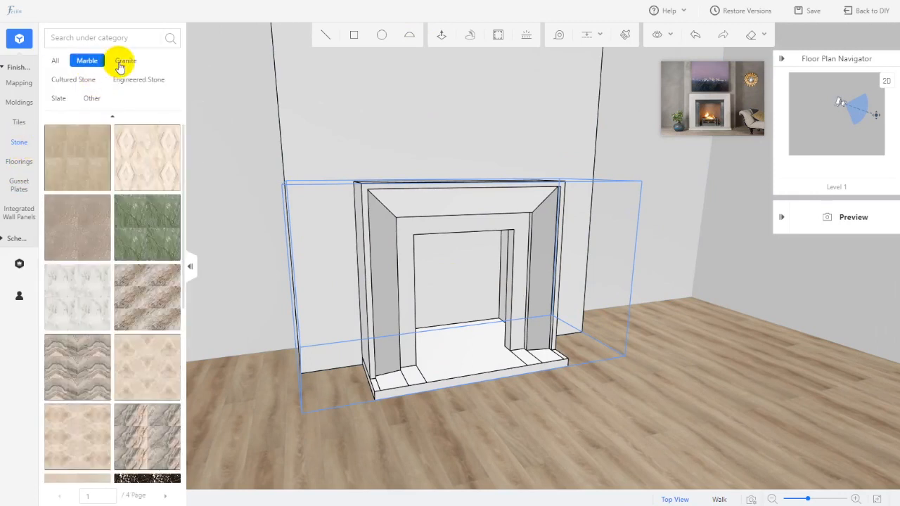
pyautogui.click(121, 61)
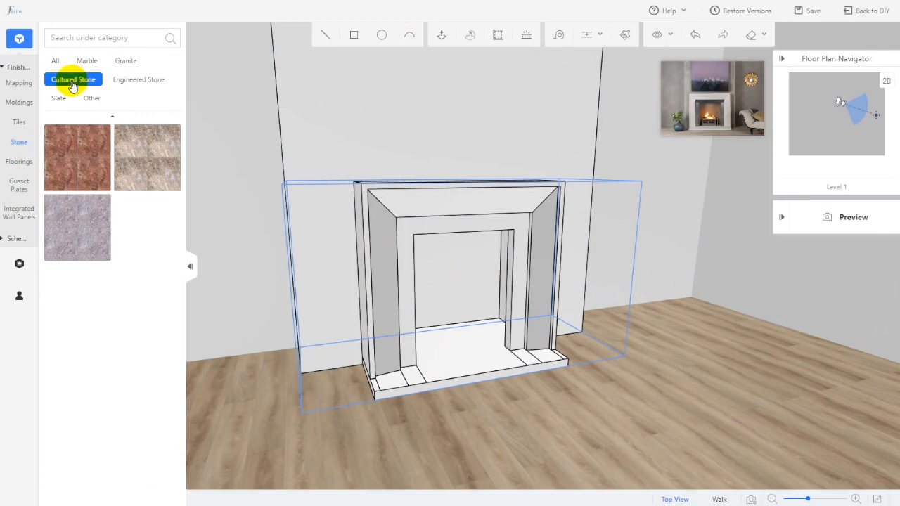
pyautogui.click(140, 370)
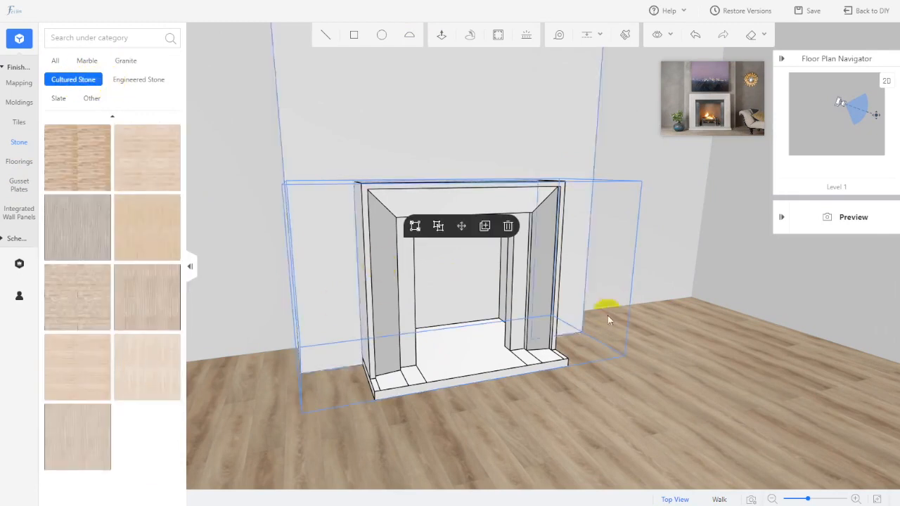
pyautogui.moveTo(643, 338); pyautogui.dragTo(586, 341, button='right')
pyautogui.scroll(2, 593, 295)
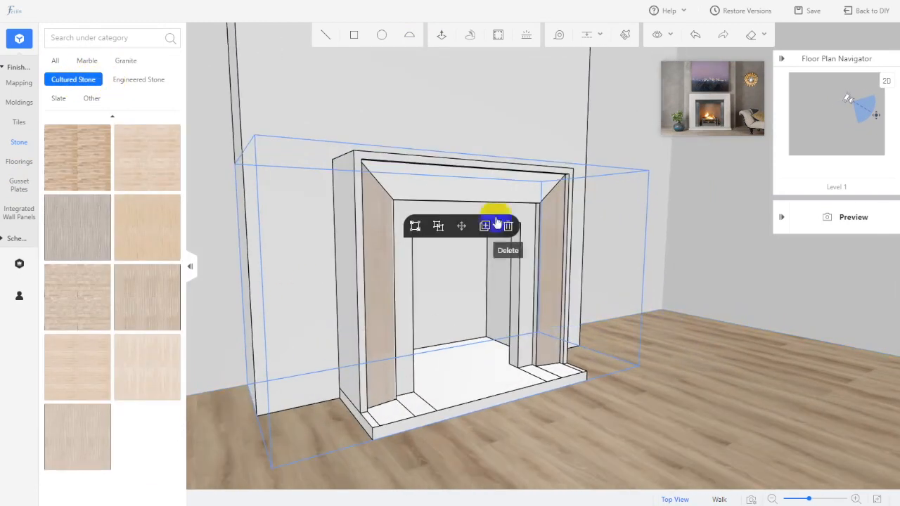
# Apply the same pale beige finish to the remaining faces of the fireplace
pyautogui.click(660, 315)
pyautogui.click(391, 181)
pyautogui.click(80, 426)
pyautogui.click(418, 187)
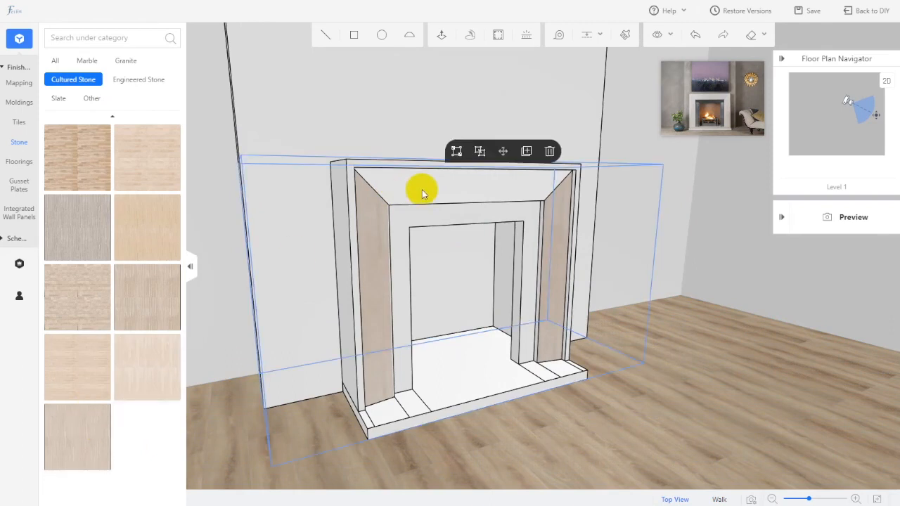
pyautogui.moveTo(671, 390); pyautogui.dragTo(612, 365, button='right')
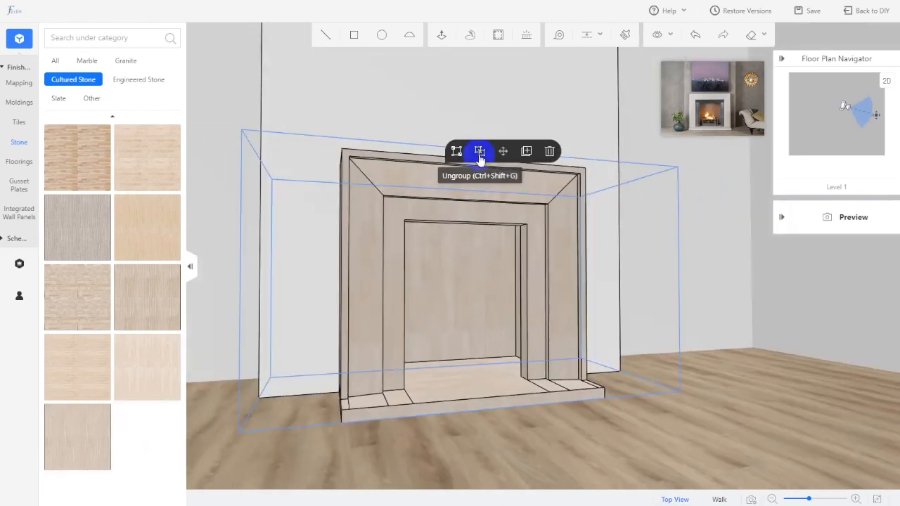
# Ungroup the fireplace so its faces can be edited separately
pyautogui.click(481, 153)
pyautogui.scroll(1, 474, 282)
pyautogui.moveTo(474, 286); pyautogui.dragTo(437, 303, button='right')
# Filter the tiles by black and apply a dark marble-look tile to the front face of the inner surround
pyautogui.click(29, 126)
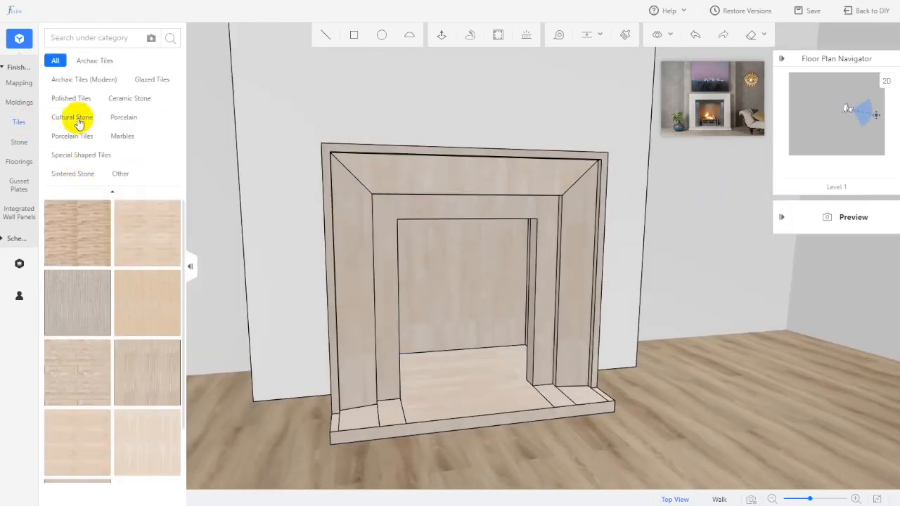
pyautogui.click(79, 209)
pyautogui.click(160, 341)
pyautogui.click(143, 360)
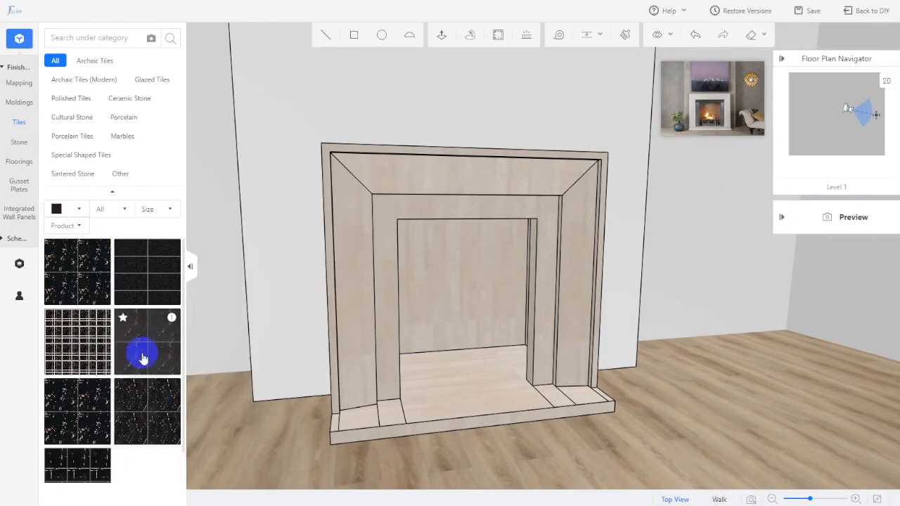
pyautogui.click(395, 280)
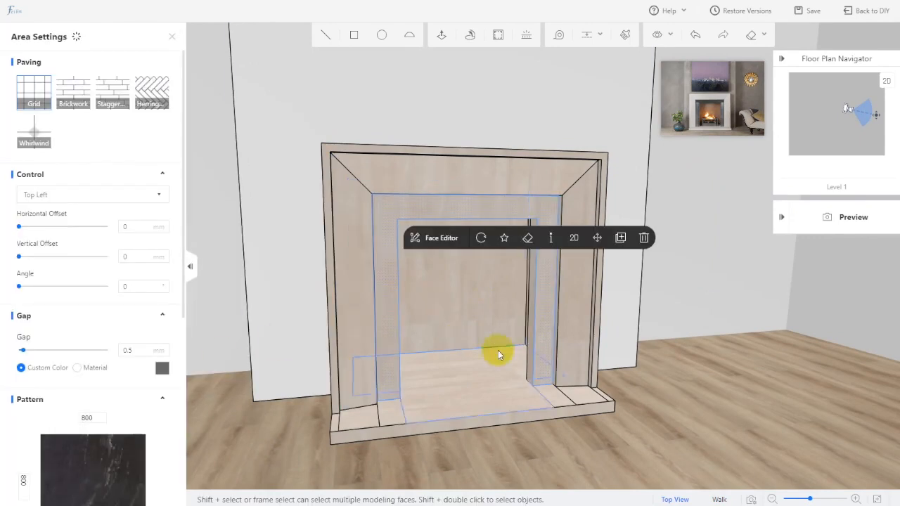
# Copy the black marble-look tile onto the inner side and top reveals of the firebox opening
pyautogui.moveTo(697, 378); pyautogui.dragTo(707, 370, button='right')
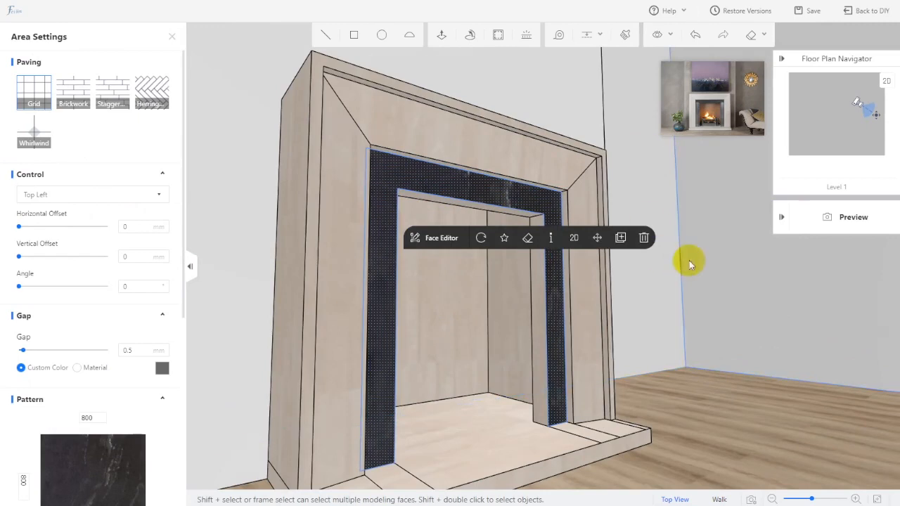
pyautogui.click(729, 408)
pyautogui.moveTo(729, 408)
pyautogui.mouseDown(button='right')
pyautogui.moveTo(669, 408)
pyautogui.moveTo(733, 408)
pyautogui.moveTo(731, 418)
pyautogui.mouseUp(button='right')
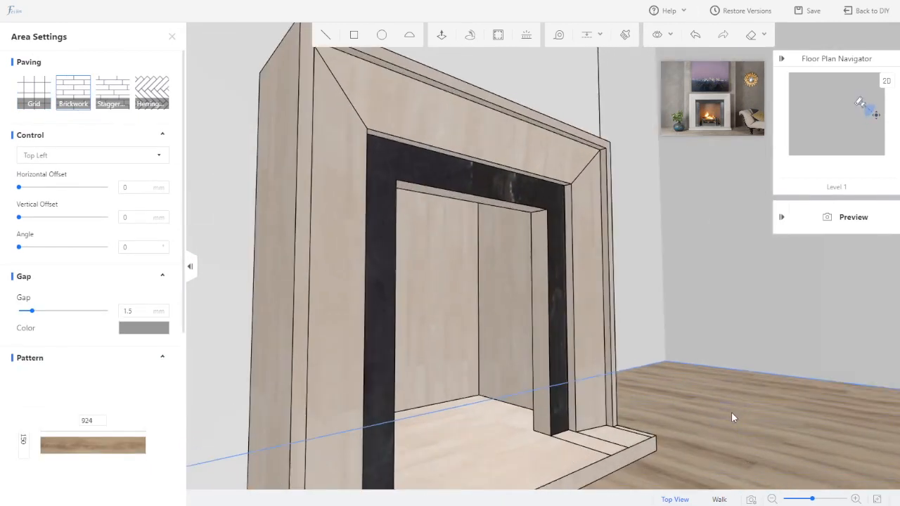
pyautogui.click(625, 35)
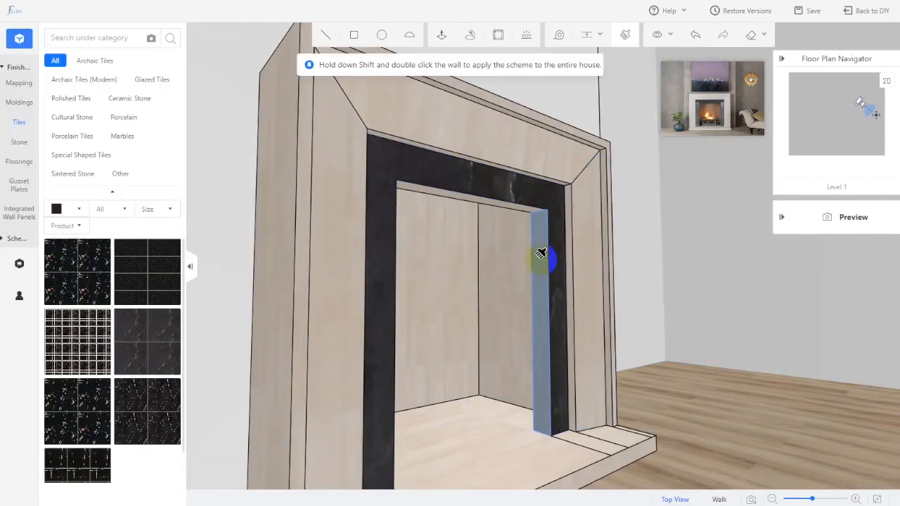
pyautogui.moveTo(485, 293); pyautogui.dragTo(396, 235, button='right')
pyautogui.scroll(2, 391, 233)
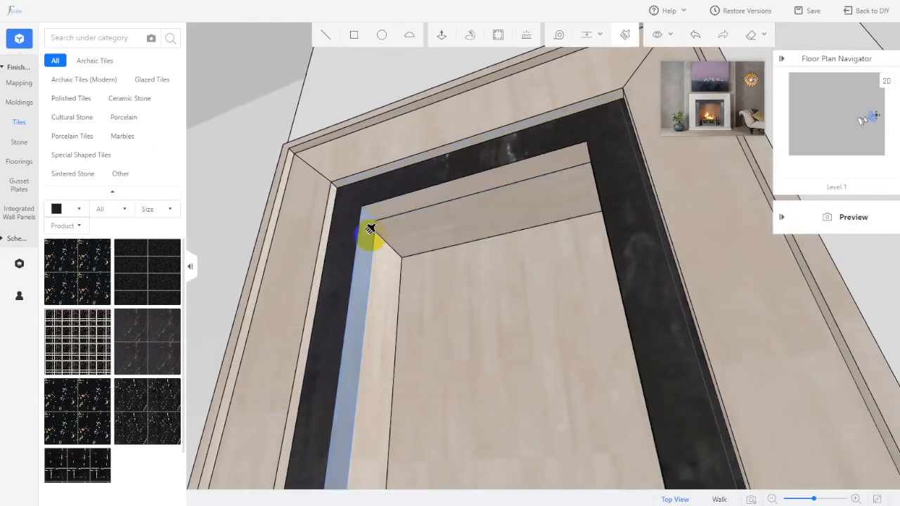
pyautogui.moveTo(474, 291); pyautogui.dragTo(476, 312, button='right')
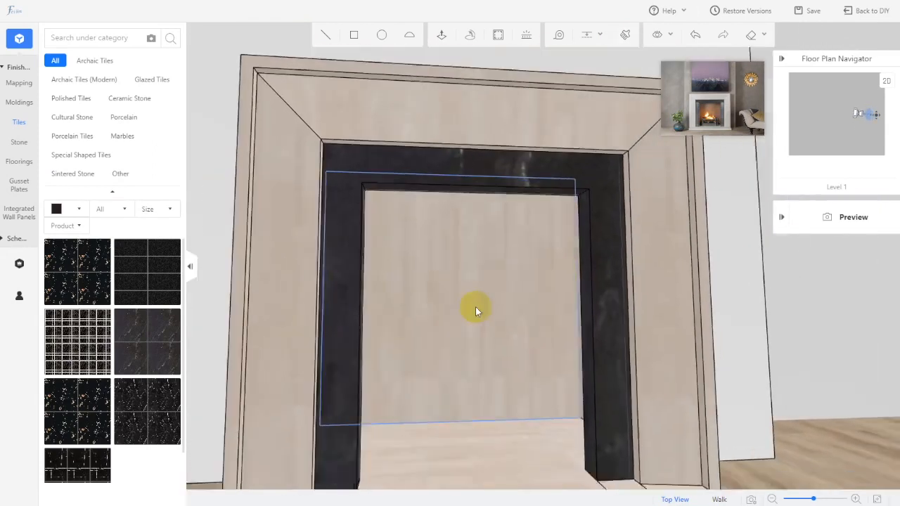
# Search the public library for "cement" finishes and examine the plain grey options on the result pages
pyautogui.scroll(-5, 476, 312)
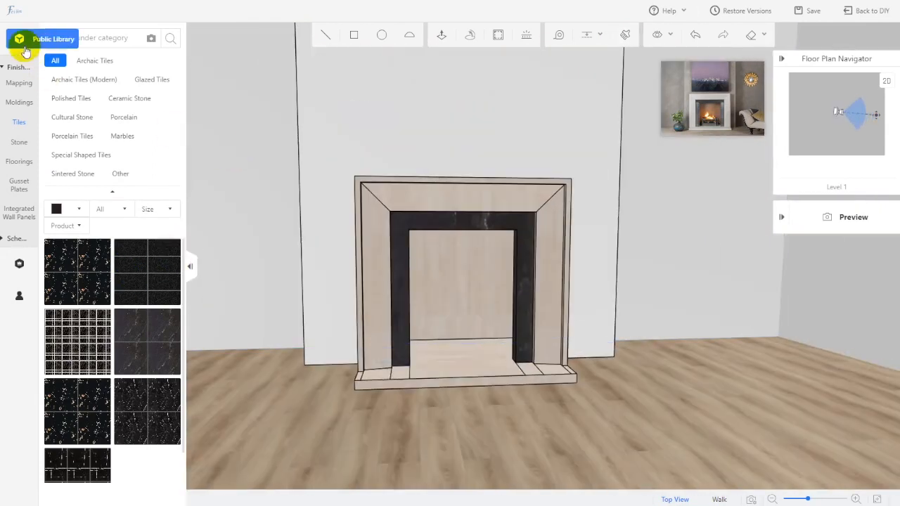
pyautogui.click(112, 38)
pyautogui.write('cement')
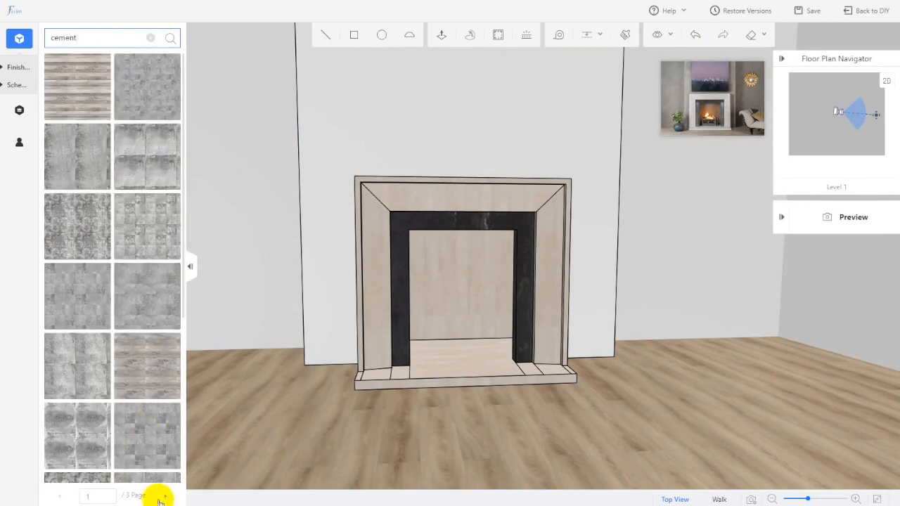
pyautogui.scroll(-4, 156, 450)
pyautogui.moveTo(101, 110)
pyautogui.scroll(-2, 126, 302)
pyautogui.click(165, 496)
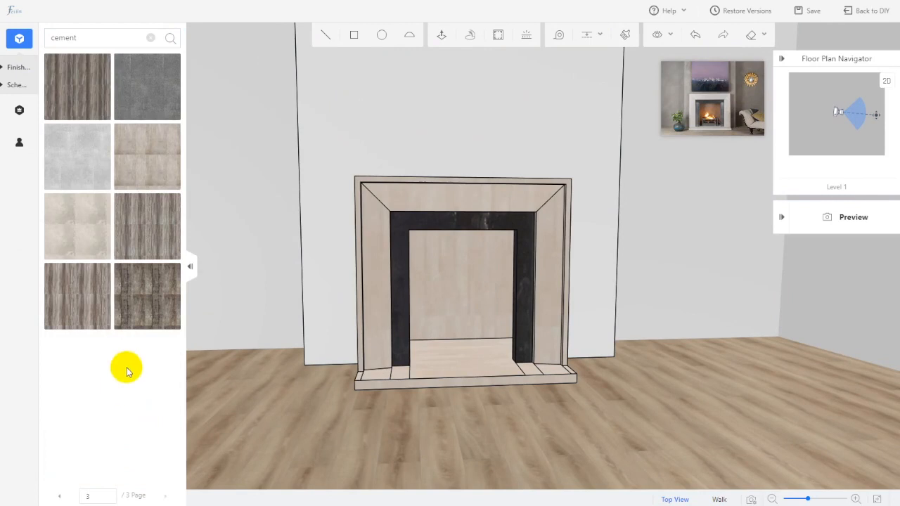
pyautogui.click(62, 497)
pyautogui.scroll(-4, 120, 371)
pyautogui.scroll(4, 120, 368)
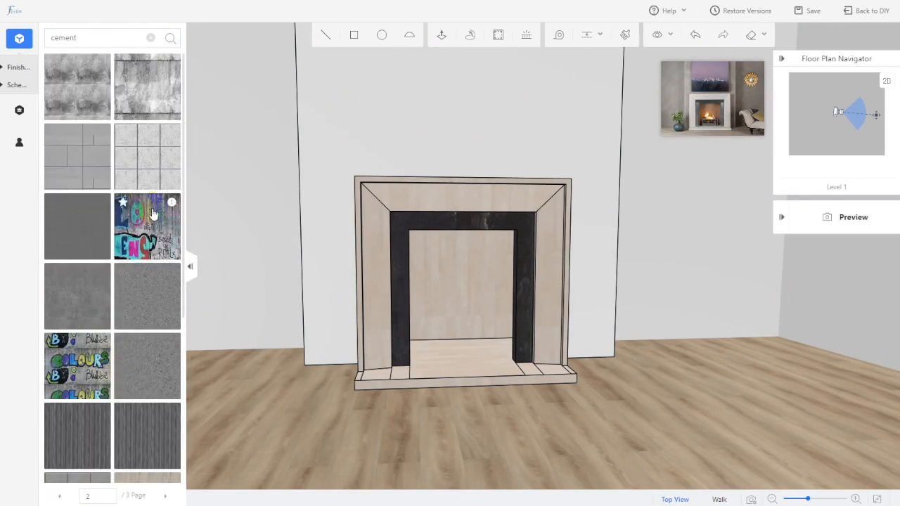
pyautogui.moveTo(102, 65)
pyautogui.moveTo(105, 209)
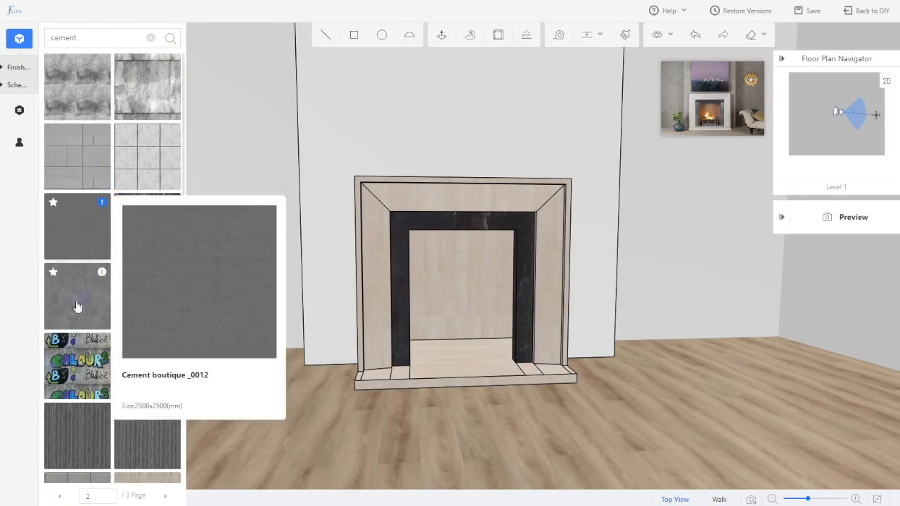
# Apply the mottled grey cement finish to the firebox back and copy it to the chimney breast
pyautogui.click(105, 274)
pyautogui.click(467, 296)
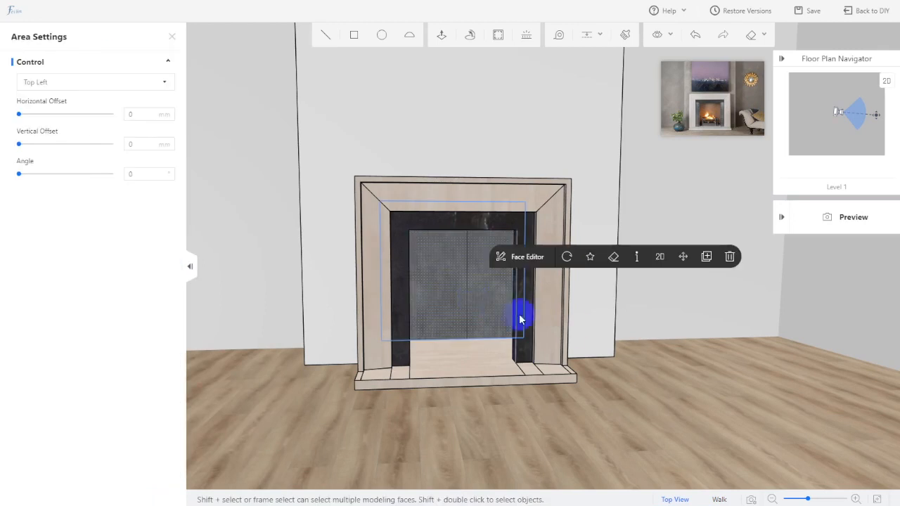
pyautogui.scroll(-2, 520, 319)
pyautogui.click(624, 35)
pyautogui.click(460, 278)
pyautogui.click(539, 133)
pyautogui.scroll(-4, 592, 350)
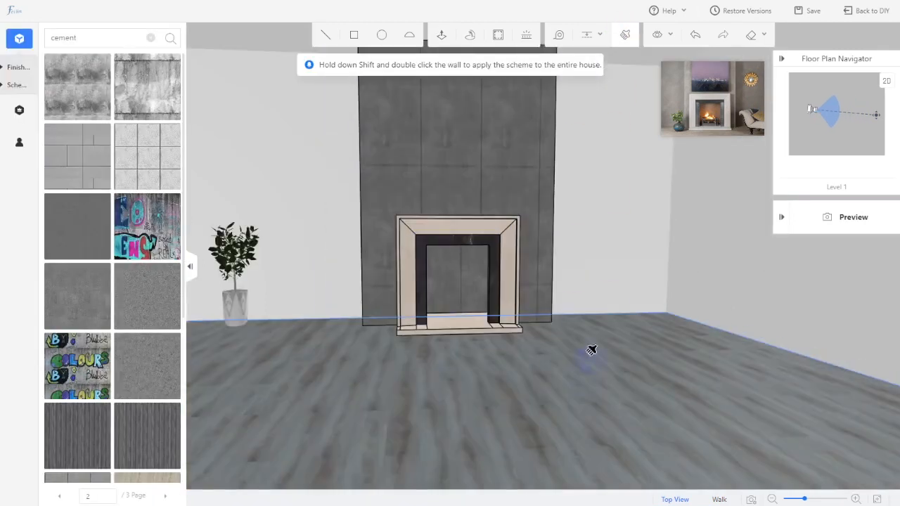
pyautogui.press('Escape')
# Apply the plain dark grey Cement boutique _0012 finish to the chimney breast and copy it to the firebox back and rear wall
pyautogui.moveTo(566, 163); pyautogui.dragTo(581, 179)
pyautogui.click(76, 233)
pyautogui.click(458, 176)
pyautogui.click(622, 36)
pyautogui.click(526, 182)
pyautogui.click(476, 289)
pyautogui.click(601, 251)
pyautogui.press('Escape')
# Save the project and return to the DIY room design
pyautogui.moveTo(620, 379)
pyautogui.mouseDown()
pyautogui.moveTo(597, 358)
pyautogui.moveTo(610, 359)
pyautogui.mouseUp()
pyautogui.click(813, 12)
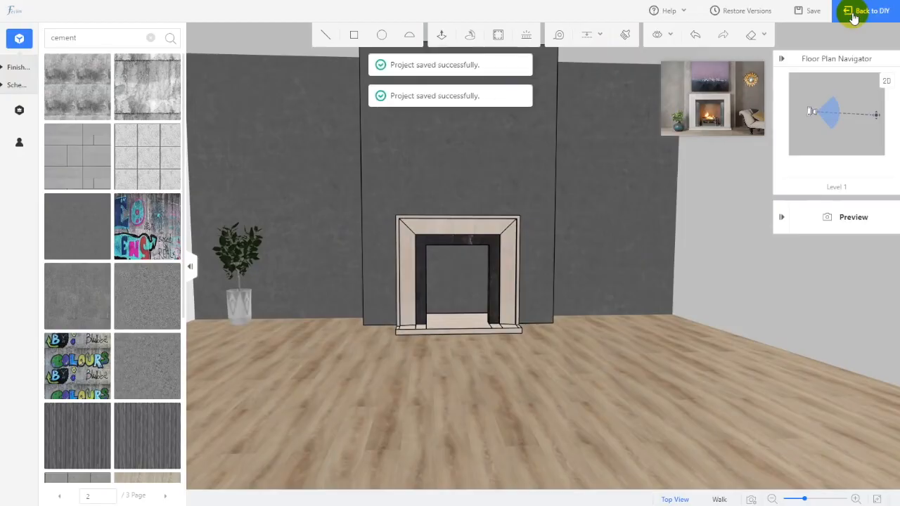
pyautogui.click(864, 11)
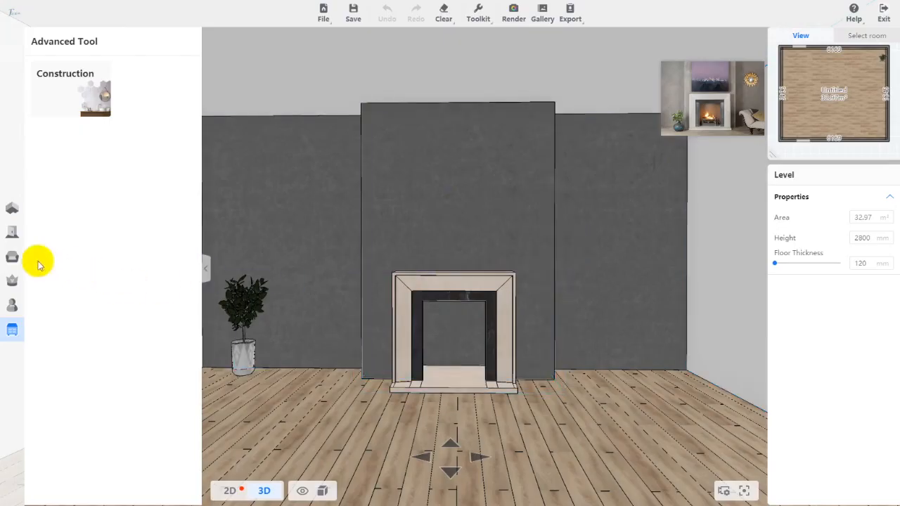
# Browse the furniture brands to Focus and place the Focus_Gyrofocus_FIRE wood model in the firebox
pyautogui.click(12, 258)
pyautogui.click(120, 96)
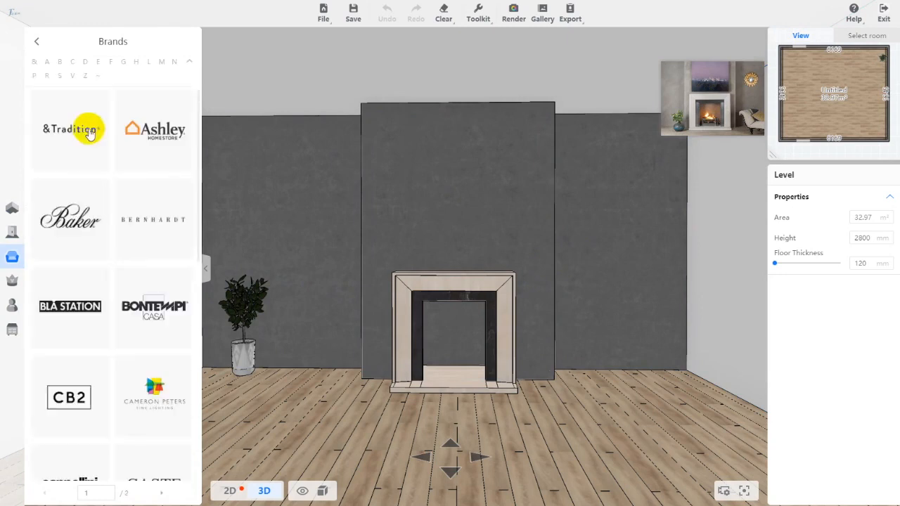
pyautogui.click(111, 64)
pyautogui.click(77, 237)
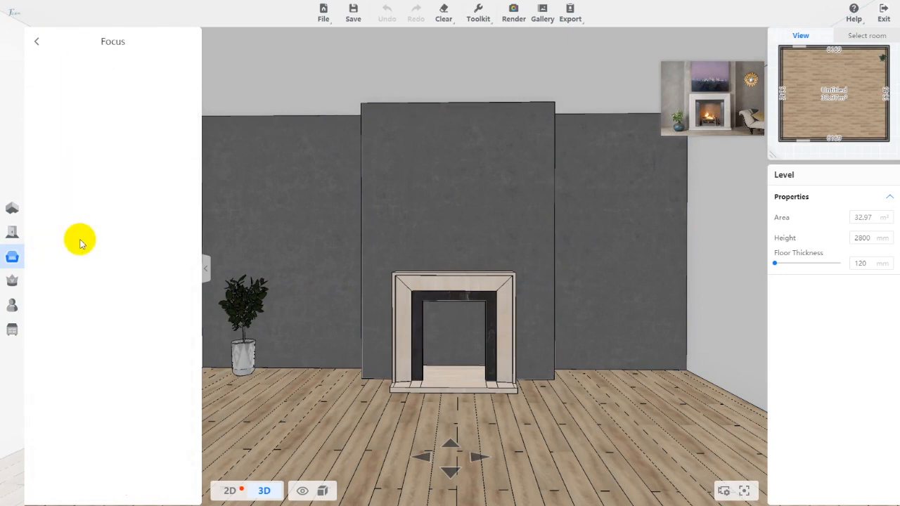
pyautogui.moveTo(97, 241)
pyautogui.moveTo(93, 114)
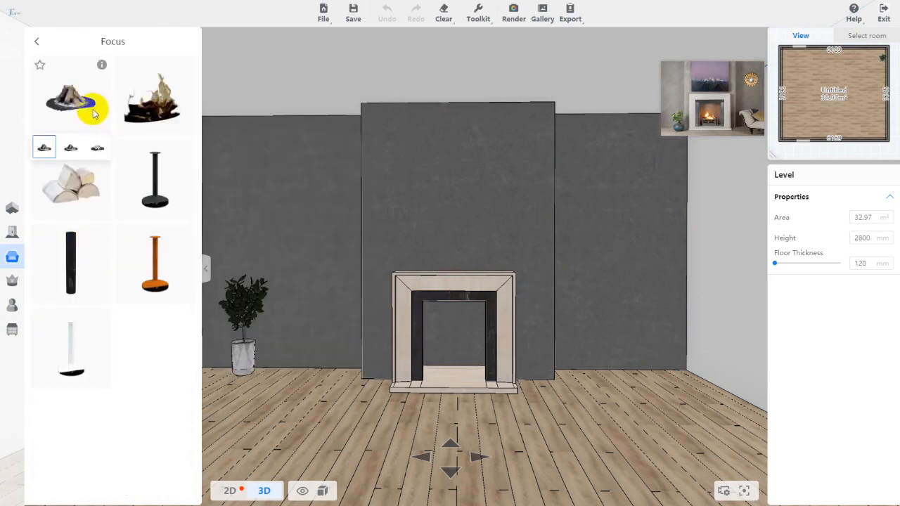
pyautogui.moveTo(80, 92); pyautogui.dragTo(516, 367)
# Move the fire wood model about 98 mm deeper into the firebox
pyautogui.moveTo(438, 427); pyautogui.dragTo(524, 367)
pyautogui.scroll(-3, 436, 391)
pyautogui.scroll(-3, 436, 391)
pyautogui.scroll(5, 425, 395)
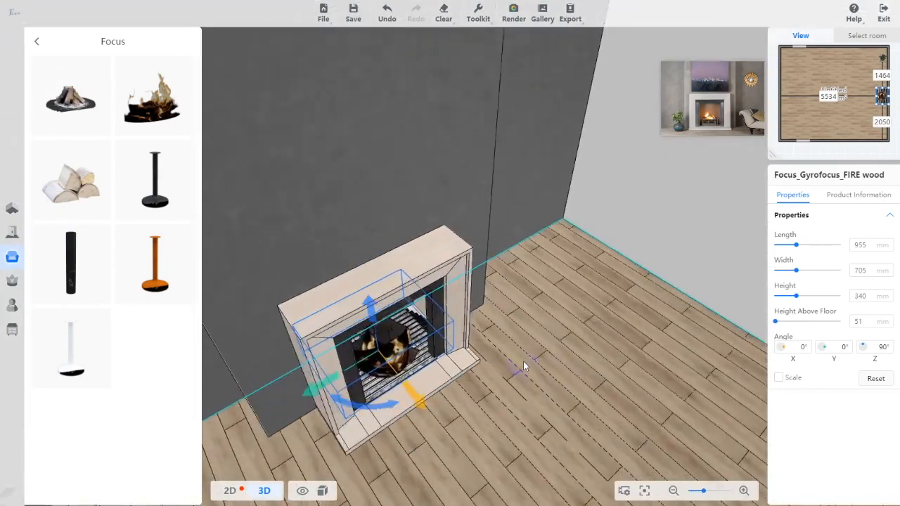
pyautogui.scroll(3, 569, 331)
pyautogui.click(410, 411)
pyautogui.moveTo(410, 412); pyautogui.dragTo(399, 392)
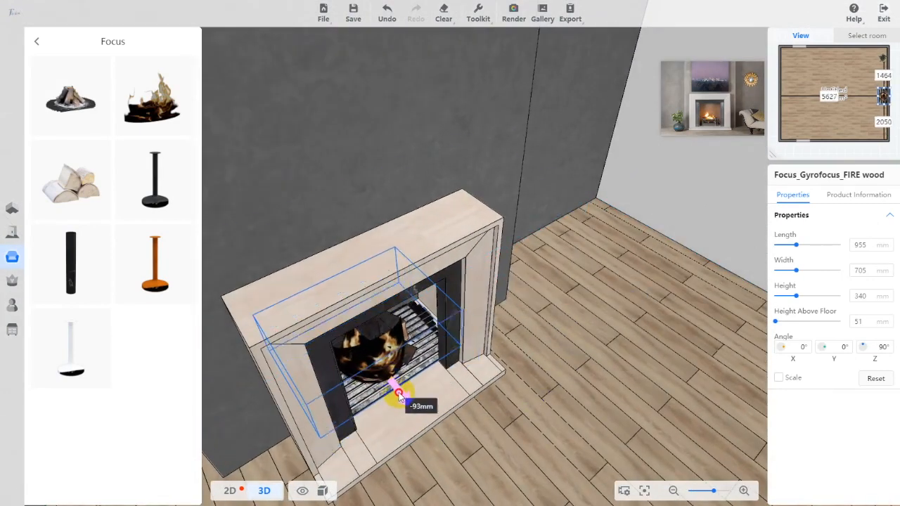
# Open the render setup and edit the custom Natural Daylight 3.0 (1) lighting
pyautogui.moveTo(401, 393); pyautogui.dragTo(452, 406, button='right')
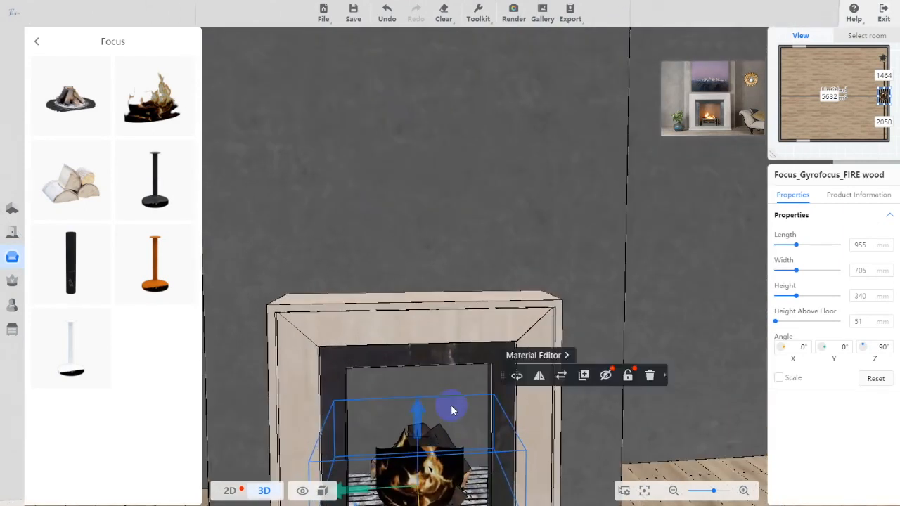
pyautogui.scroll(-5, 534, 457)
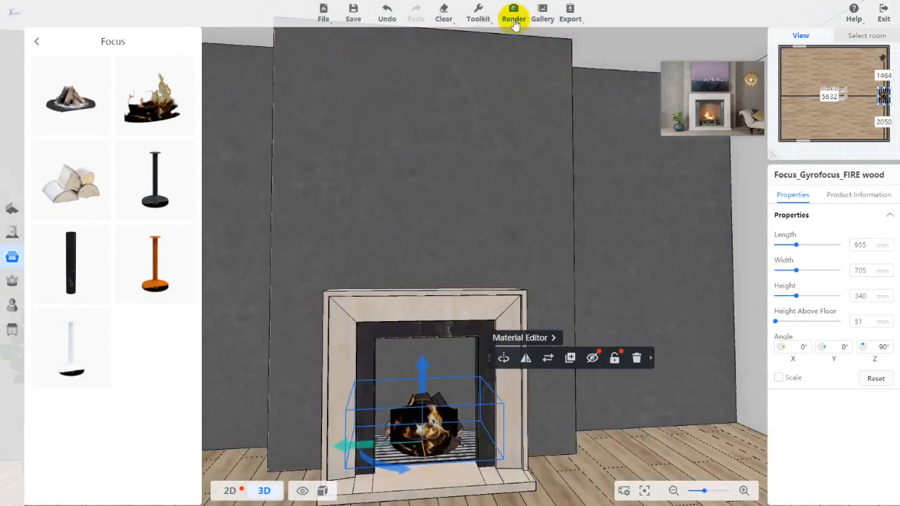
pyautogui.click(514, 19)
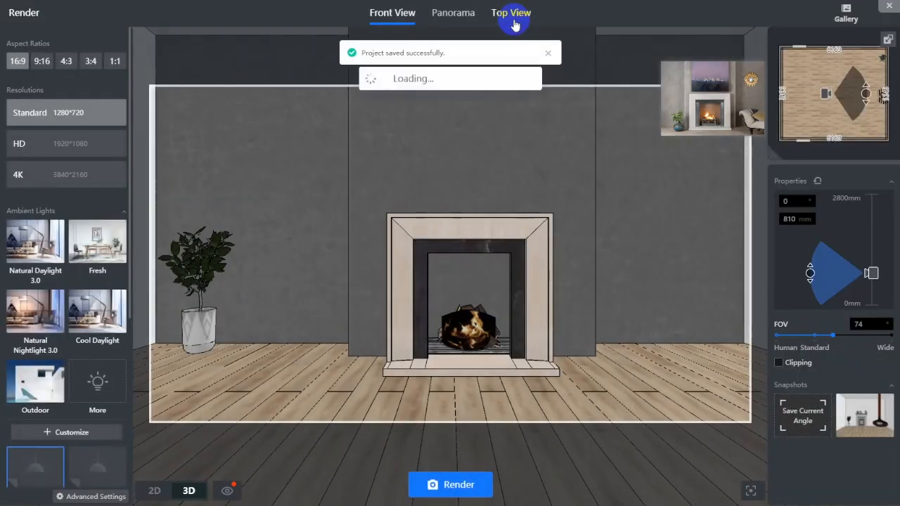
pyautogui.click(58, 471)
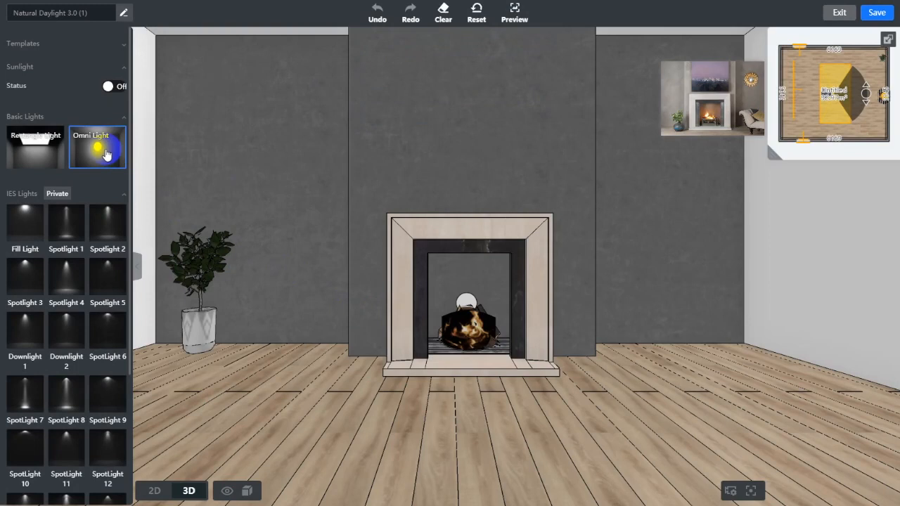
# Place an omni light above the fire, set it to 2203 K, 1600% brightness and 327 mm height, and save the lighting
pyautogui.moveTo(108, 156); pyautogui.dragTo(491, 319)
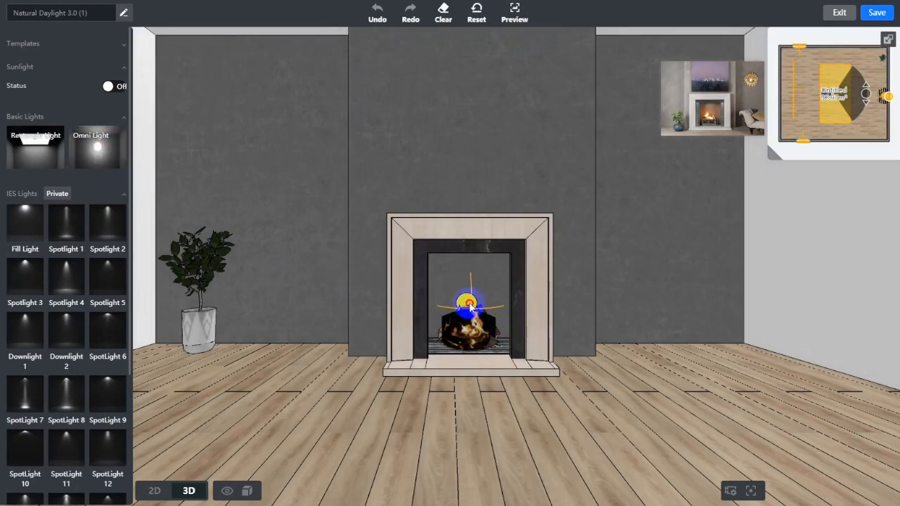
pyautogui.click(470, 306)
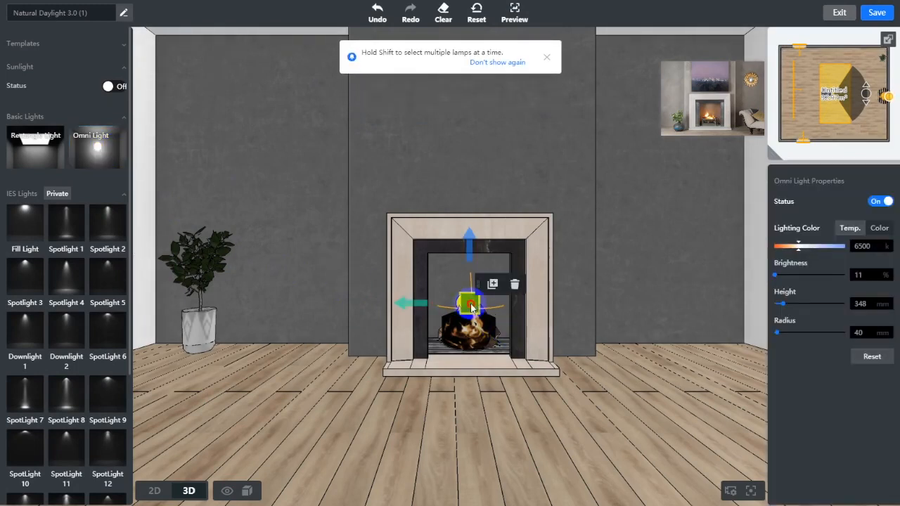
pyautogui.click(472, 308)
pyautogui.click(471, 307)
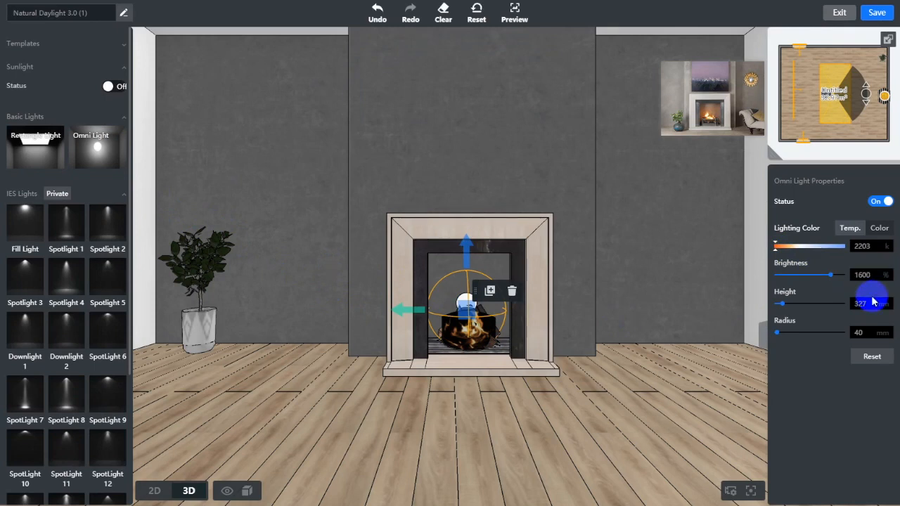
pyautogui.click(877, 12)
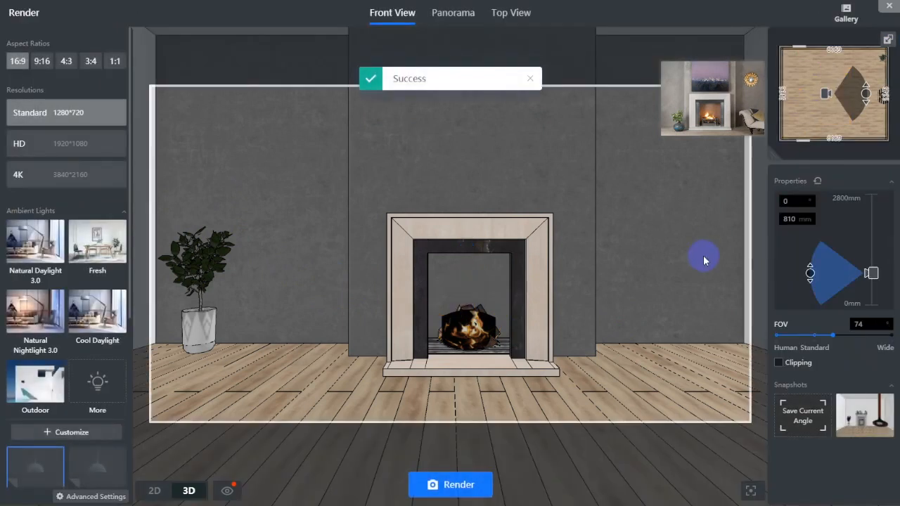
# Move the camera slightly back, lower it to 740 mm, and render the front view of the fireplace in 4K
pyautogui.scroll(-2, 673, 275)
pyautogui.moveTo(872, 274); pyautogui.dragTo(873, 279)
pyautogui.click(85, 175)
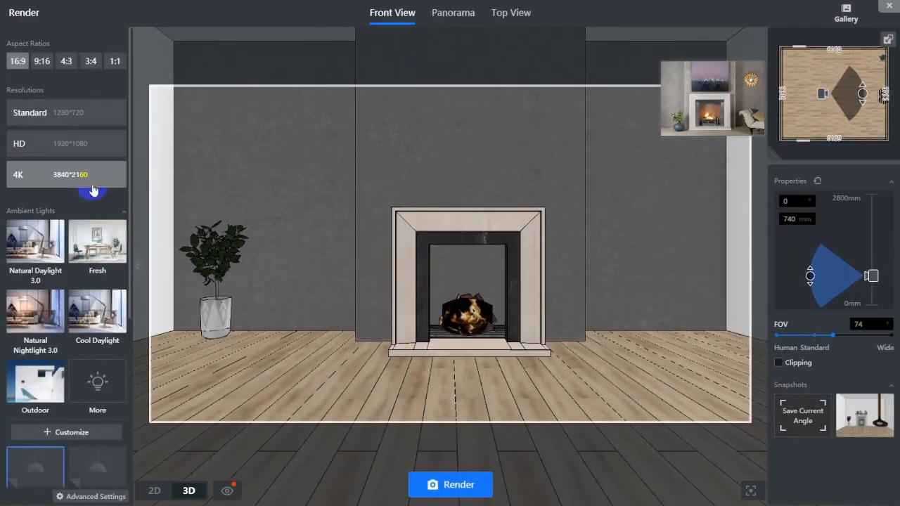
pyautogui.click(468, 483)
pyautogui.click(574, 335)
# Reposition the camera for an angled side view of the fireplace at 558 mm height and render it in 4K
pyautogui.moveTo(862, 95); pyautogui.dragTo(849, 123)
pyautogui.moveTo(822, 93); pyautogui.dragTo(844, 66)
pyautogui.moveTo(874, 277); pyautogui.dragTo(876, 285)
pyautogui.moveTo(561, 353); pyautogui.dragTo(688, 441, button='right')
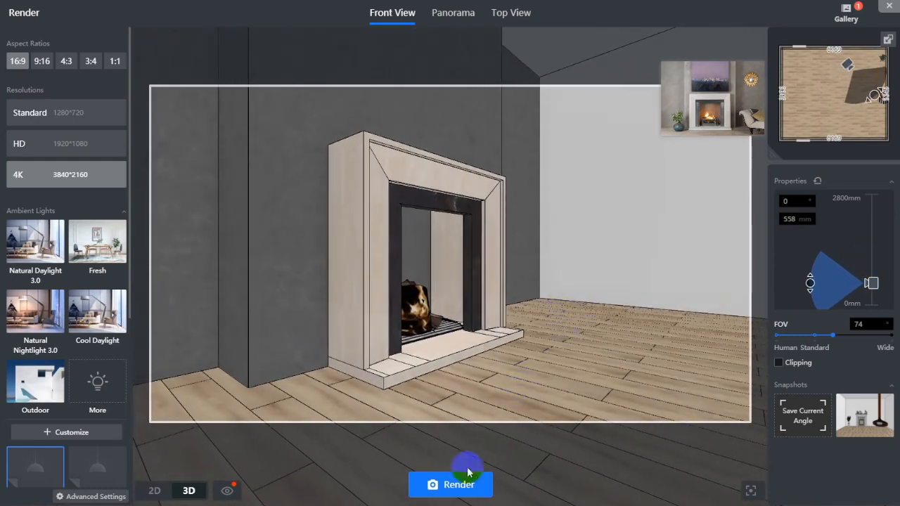
pyautogui.click(455, 485)
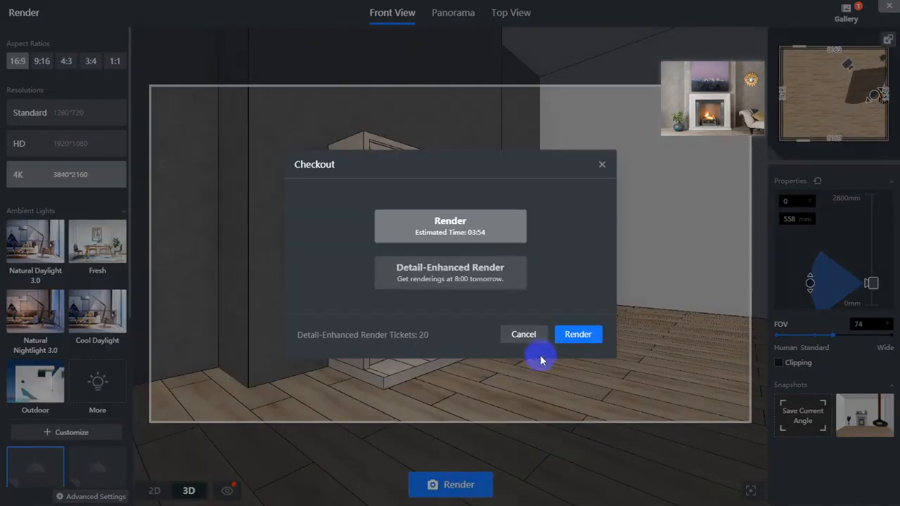
pyautogui.click(577, 336)
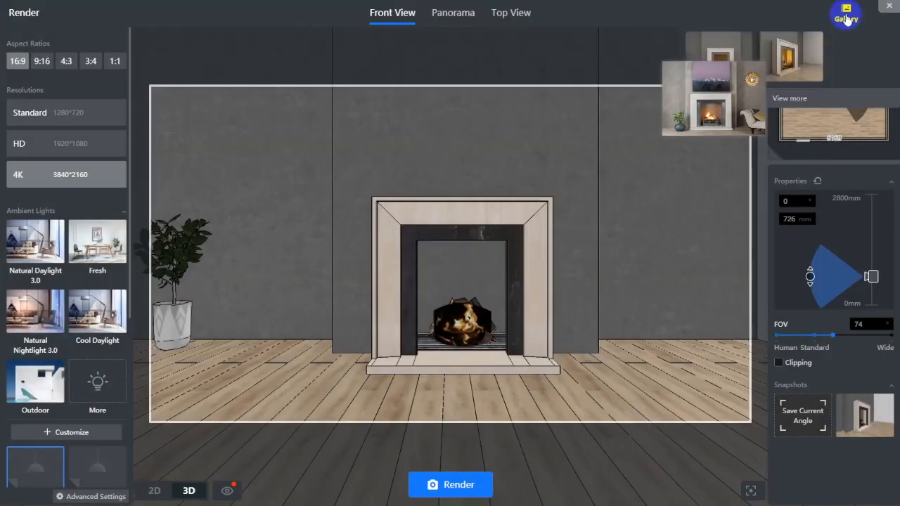
# Open the render gallery and compare the front and angled 4K renderings with the enlarged reference picture
pyautogui.click(846, 14)
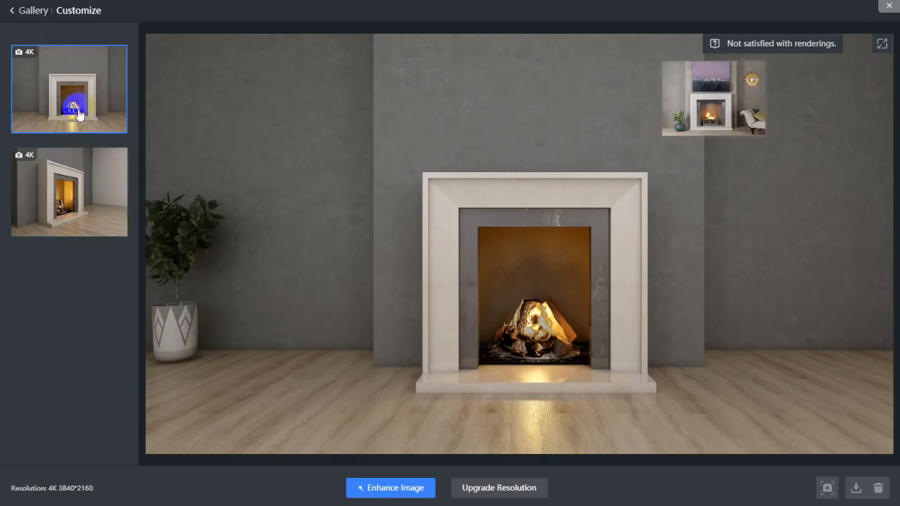
pyautogui.click(73, 195)
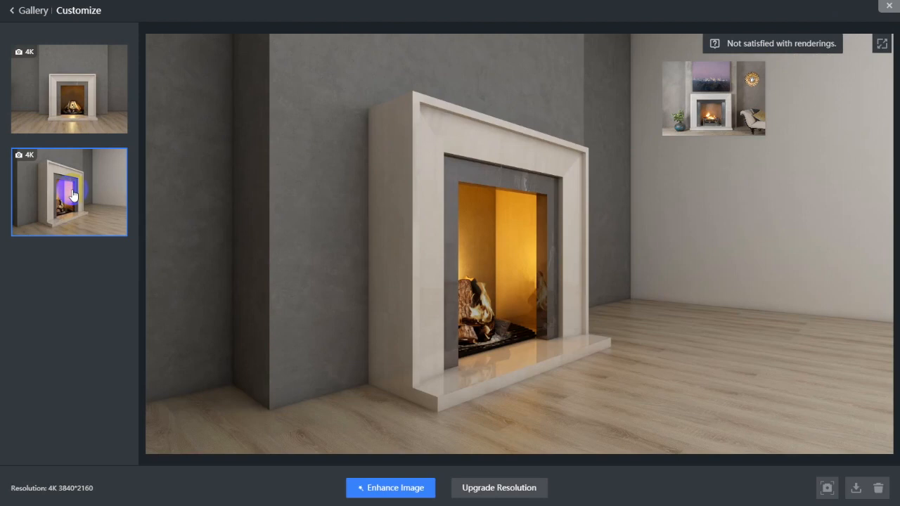
pyautogui.click(88, 125)
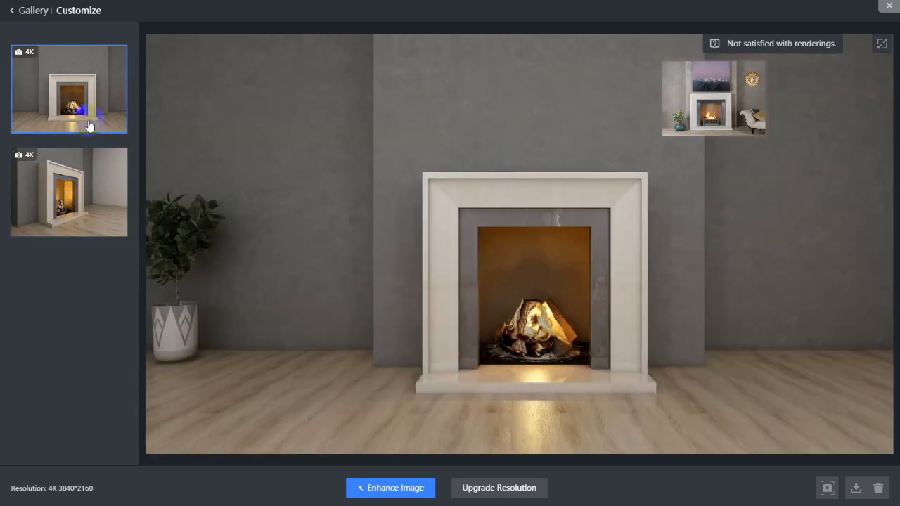
pyautogui.click(708, 116)
pyautogui.moveTo(816, 331); pyautogui.dragTo(794, 233)
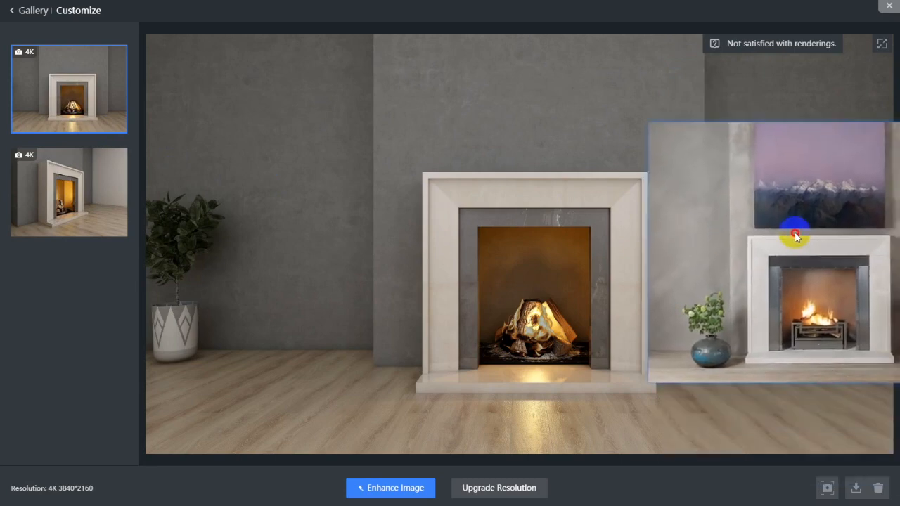